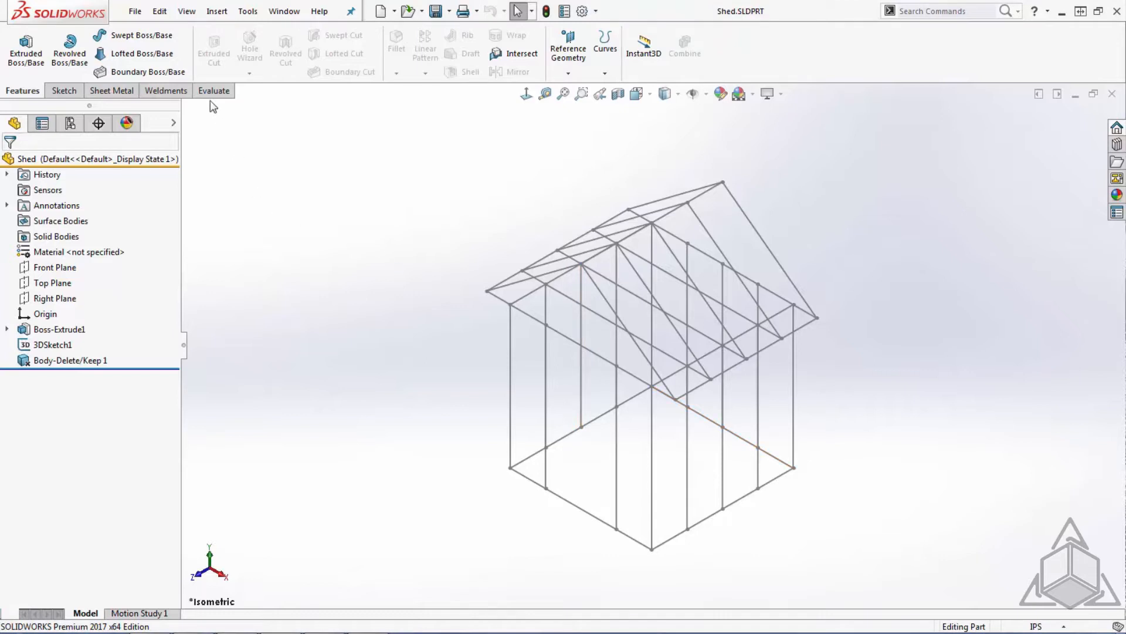
- Create a new part from the Part_IN template and start a sketch on the Front Plane
{"action": "left_click", "coordinate": [377, 16]}
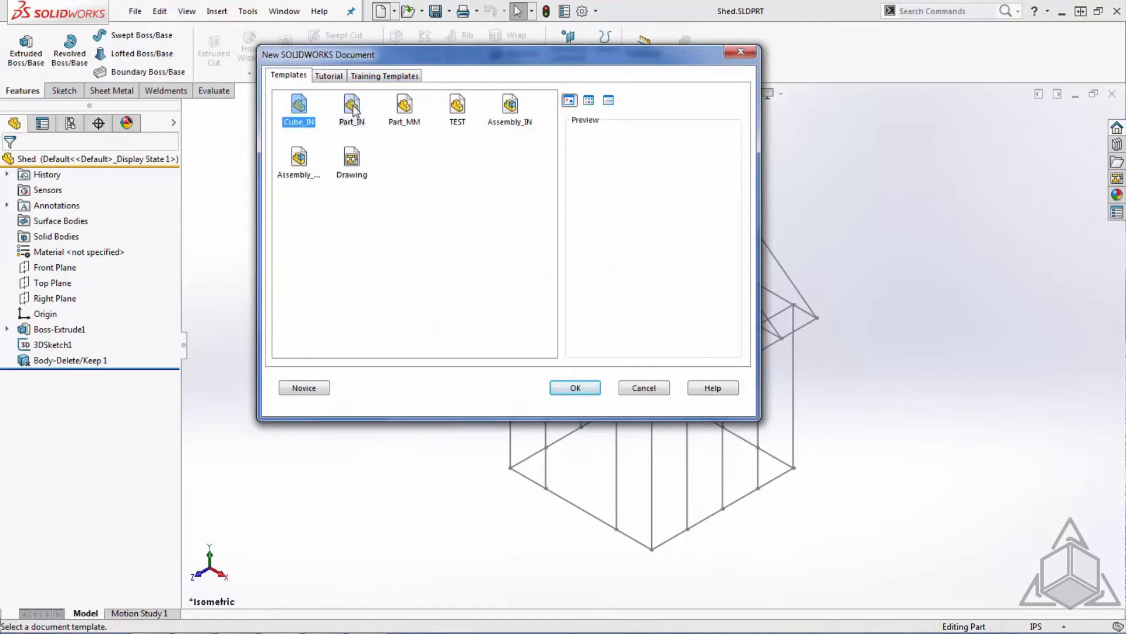
{"action": "double_click", "coordinate": [352, 107]}
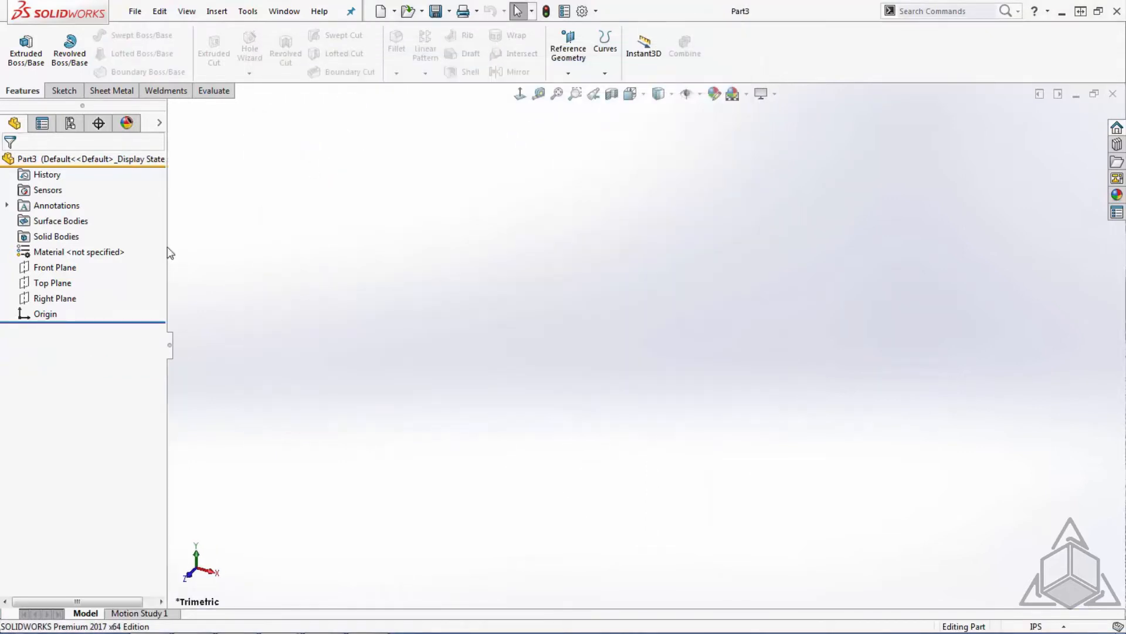
{"action": "left_click", "coordinate": [70, 270]}
{"action": "left_click", "coordinate": [78, 246]}
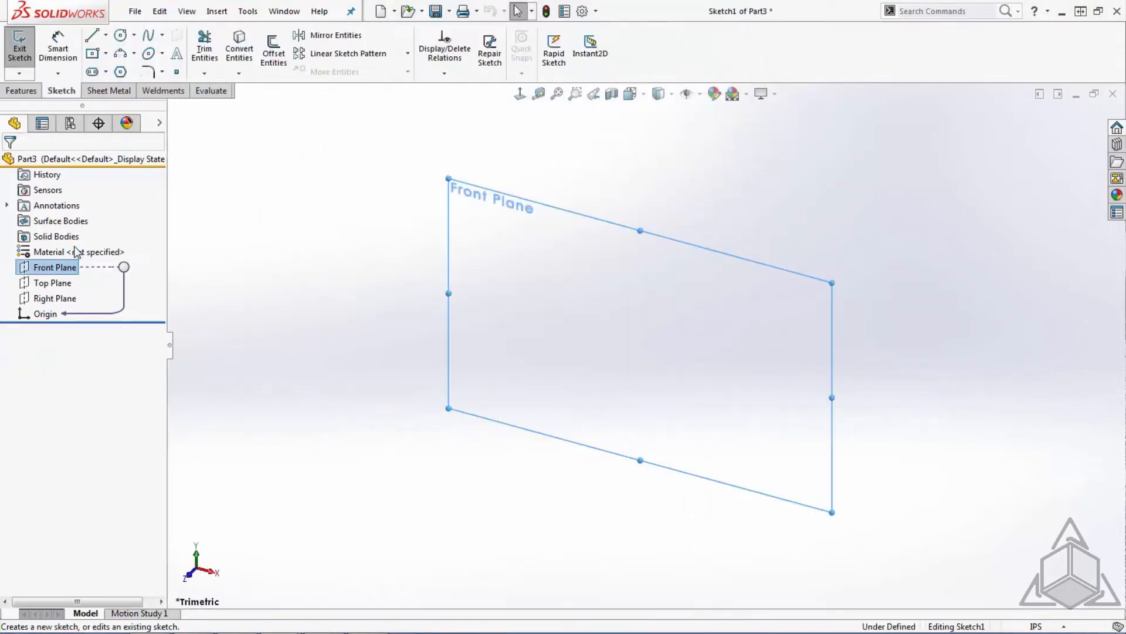
{"action": "left_click", "coordinate": [261, 267]}
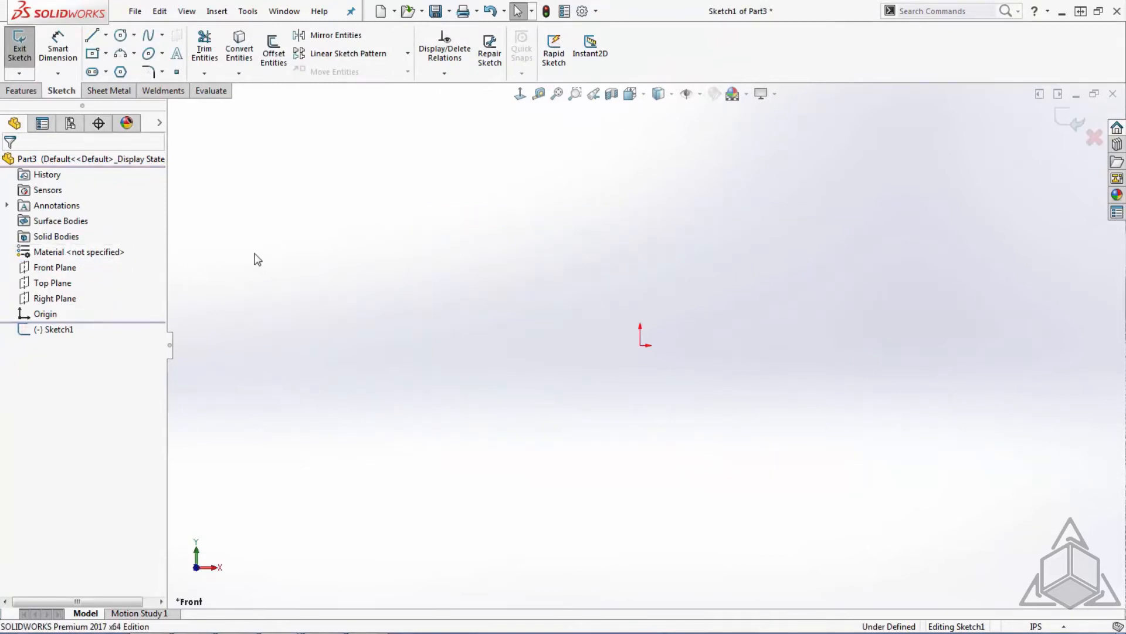
- Sketch an upright center rectangle about 7.18 in tall, centred on the origin
{"action": "left_click", "coordinate": [95, 55]}
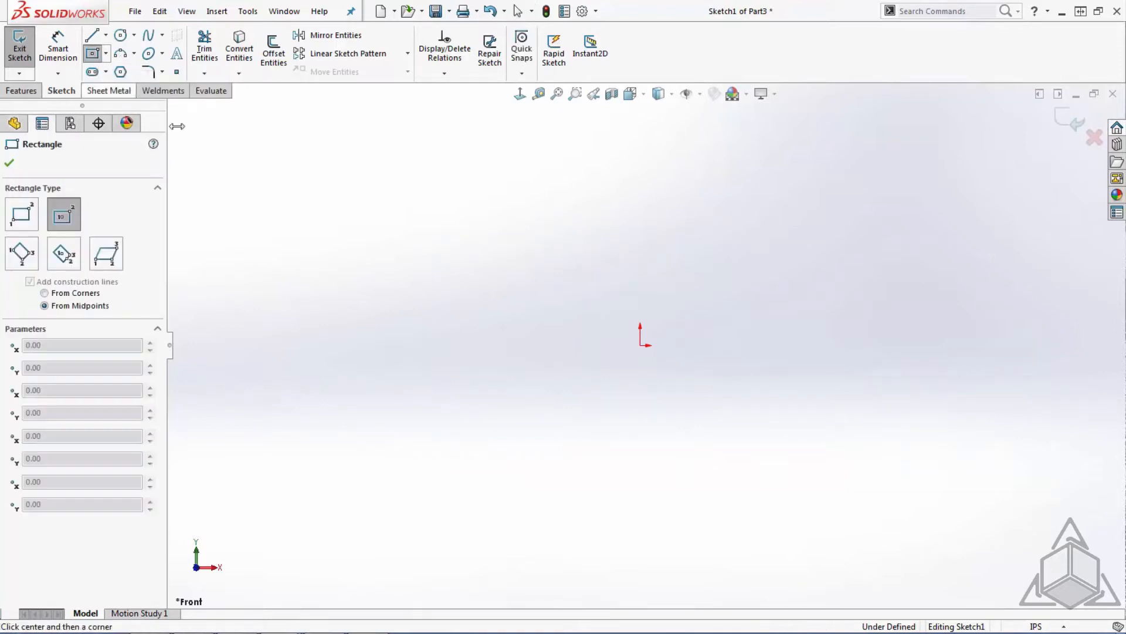
{"action": "left_click", "coordinate": [641, 346]}
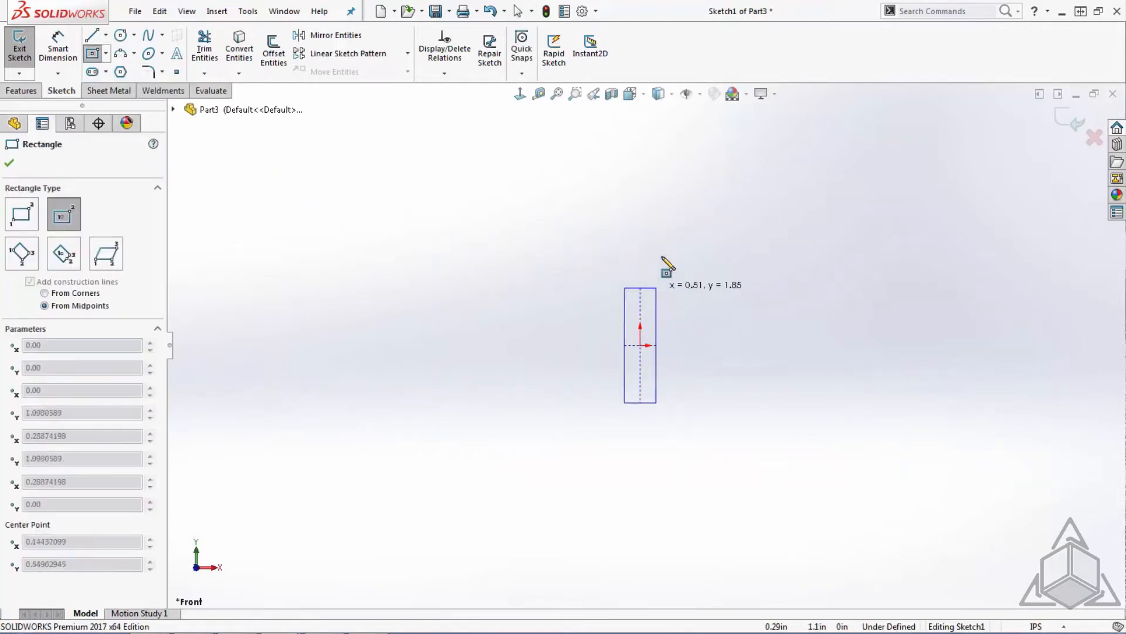
{"action": "left_click", "coordinate": [725, 122]}
- Dimension the rectangle's height to 3.5 in
{"action": "right_click_drag", "start_coordinate": [416, 402], "coordinate": [434, 254]}
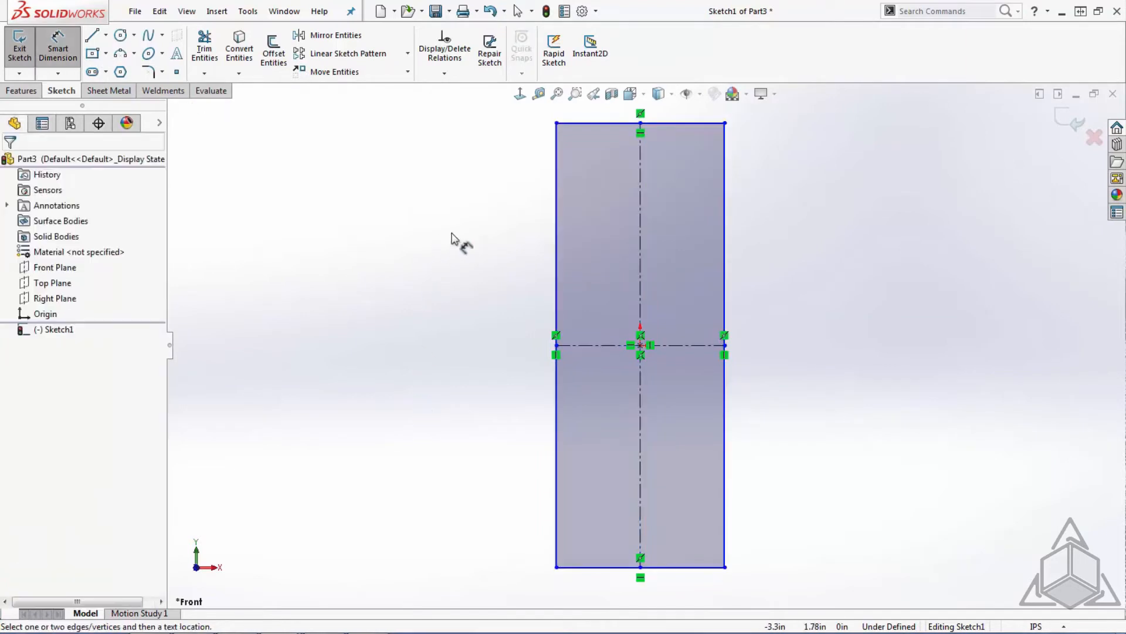
{"action": "left_click", "coordinate": [556, 267]}
{"action": "left_click", "coordinate": [427, 293]}
{"action": "type", "text": "3."}
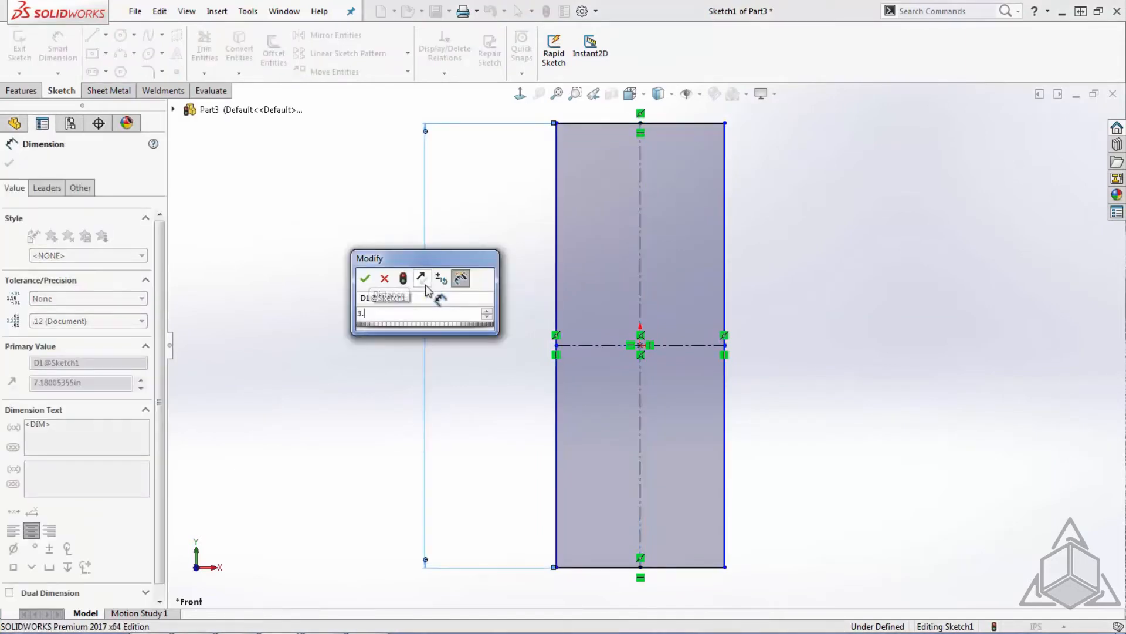
{"action": "type", "text": "5"}
{"action": "key", "text": "Return"}
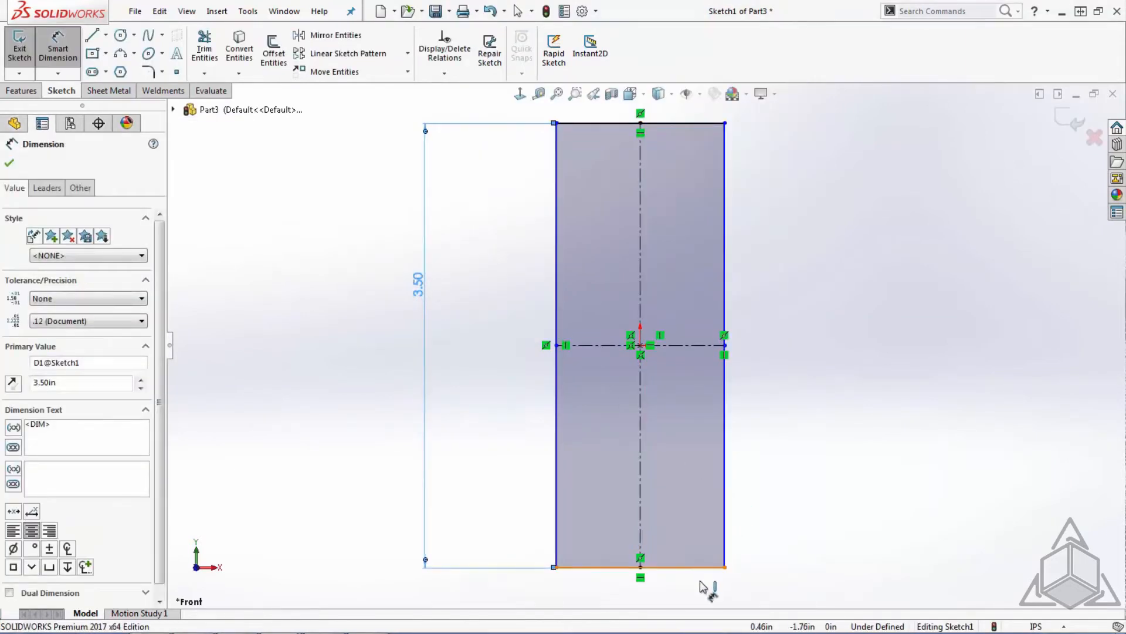
- Dimension the rectangle's width to 1.5 in along its lower edge
{"action": "left_click", "coordinate": [699, 581]}
{"action": "left_click", "coordinate": [710, 590]}
{"action": "type", "text": "1.5"}
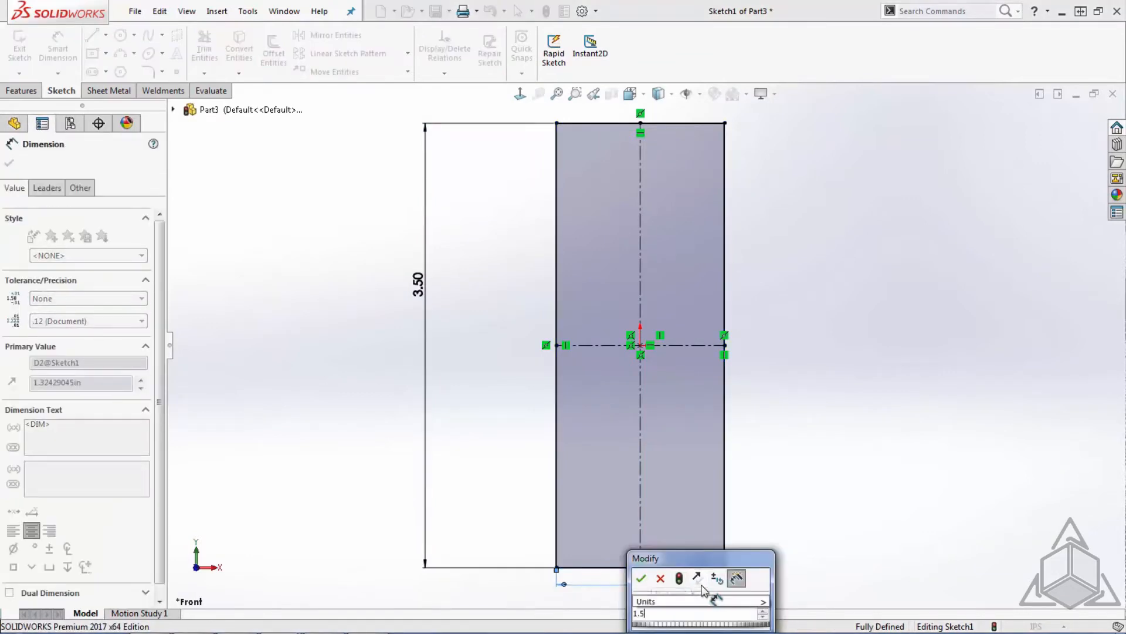
{"action": "key", "text": "Return"}
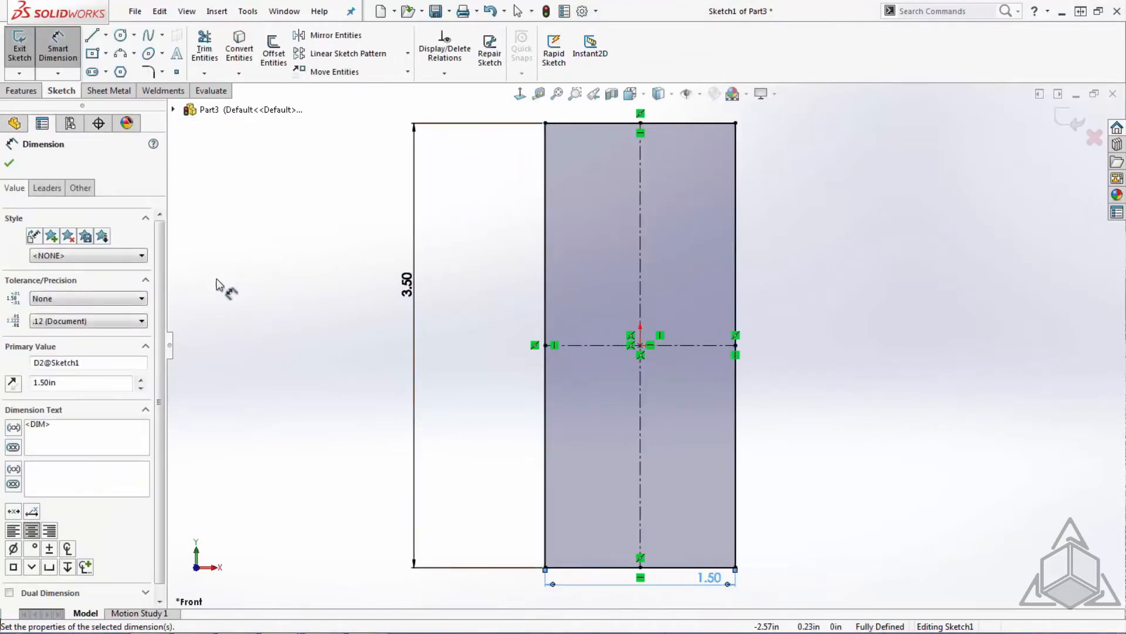
{"action": "left_click", "coordinate": [9, 161]}
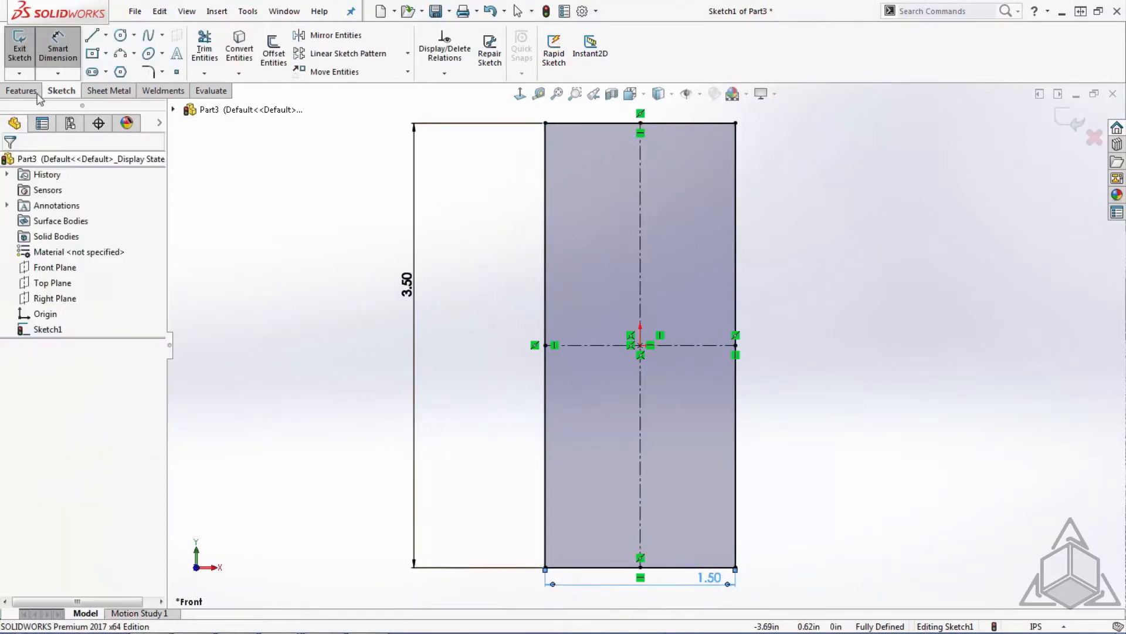
- Leave the Rectangle tool without adding geometry and exit the rectangle sketch
{"action": "left_click", "coordinate": [92, 53]}
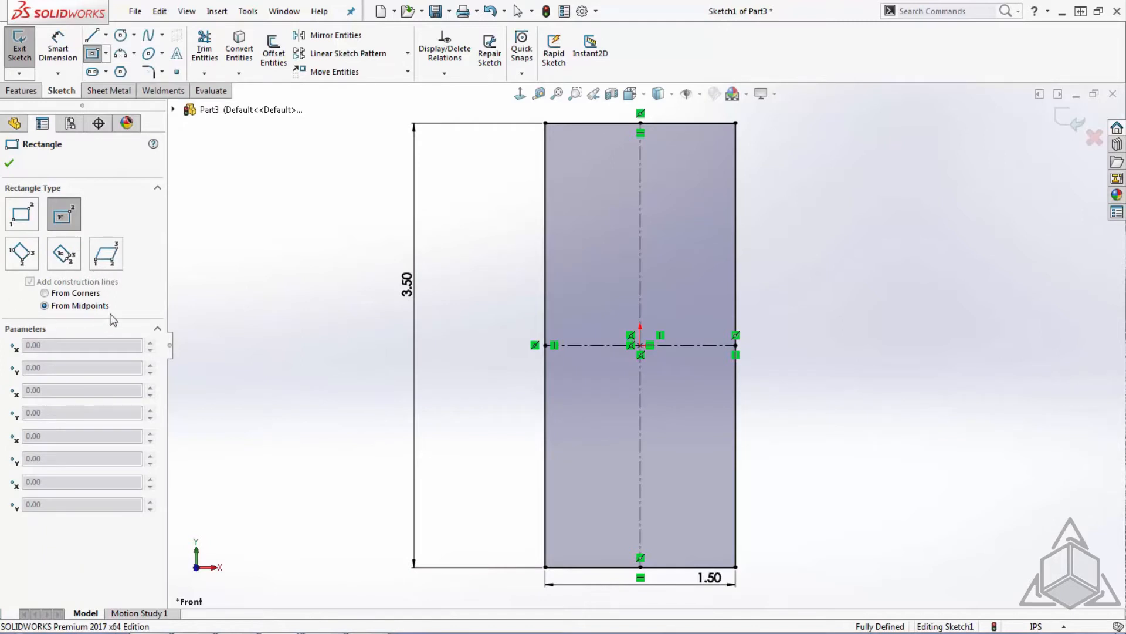
{"action": "left_click", "coordinate": [9, 162]}
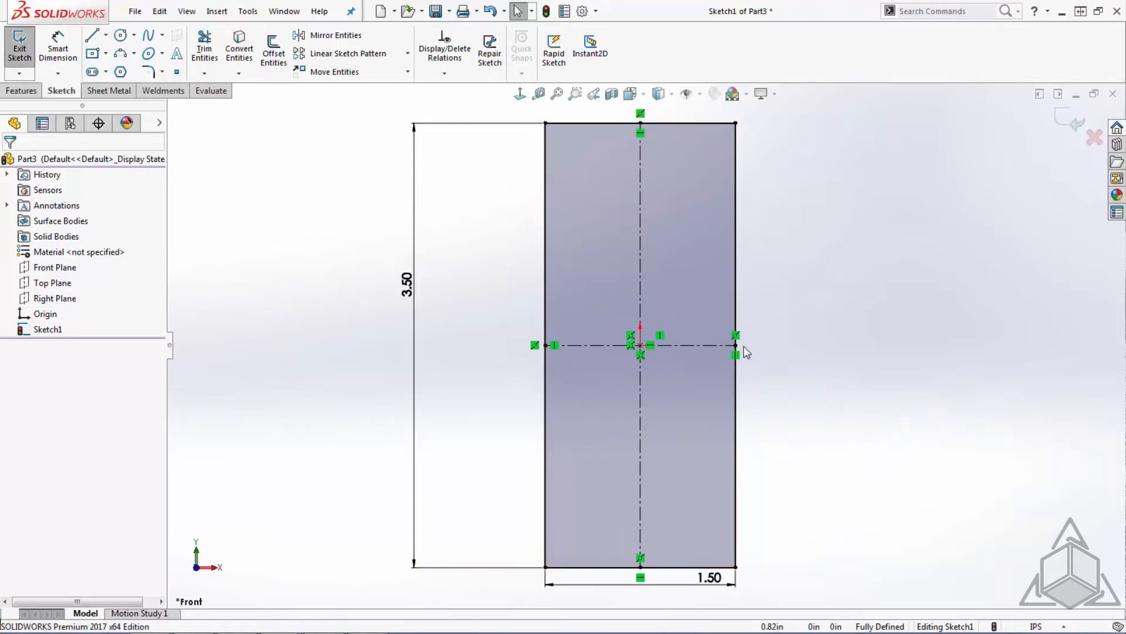
{"action": "left_click", "coordinate": [19, 47]}
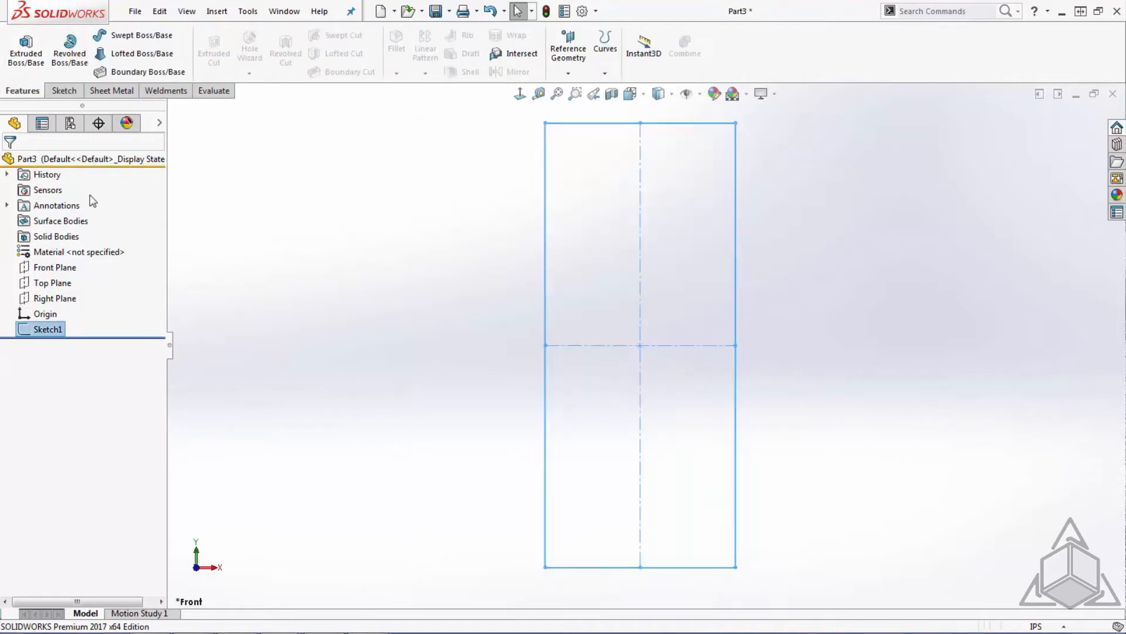
- Configure the rectangle sketch as a feature and rename the Default configuration to 2 x 4
{"action": "right_click", "coordinate": [58, 336]}
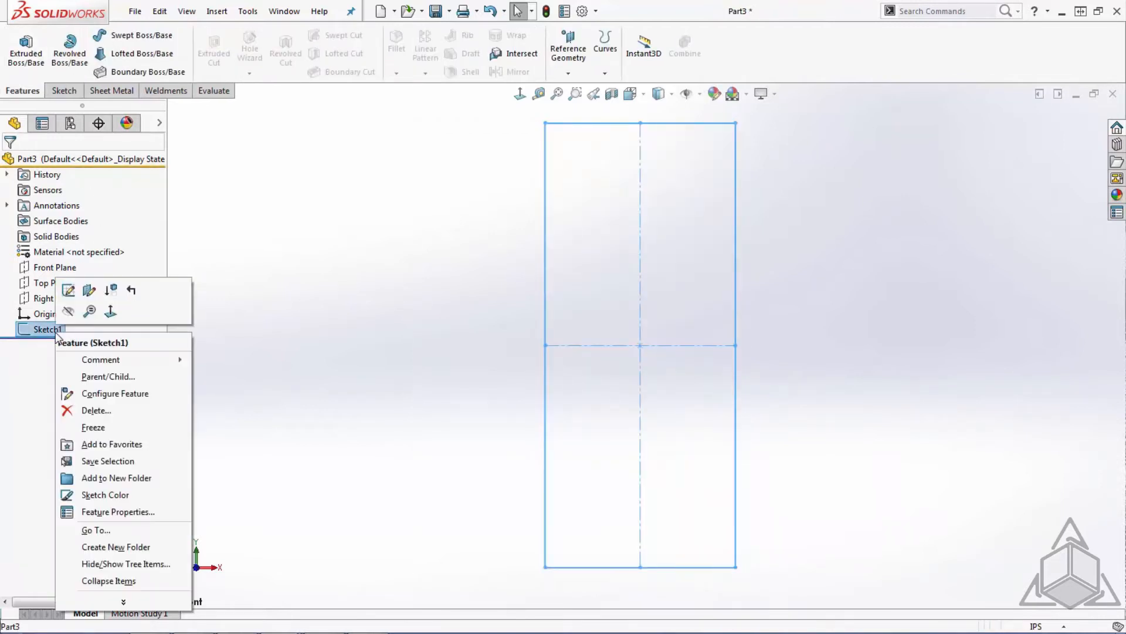
{"action": "left_click", "coordinate": [150, 393]}
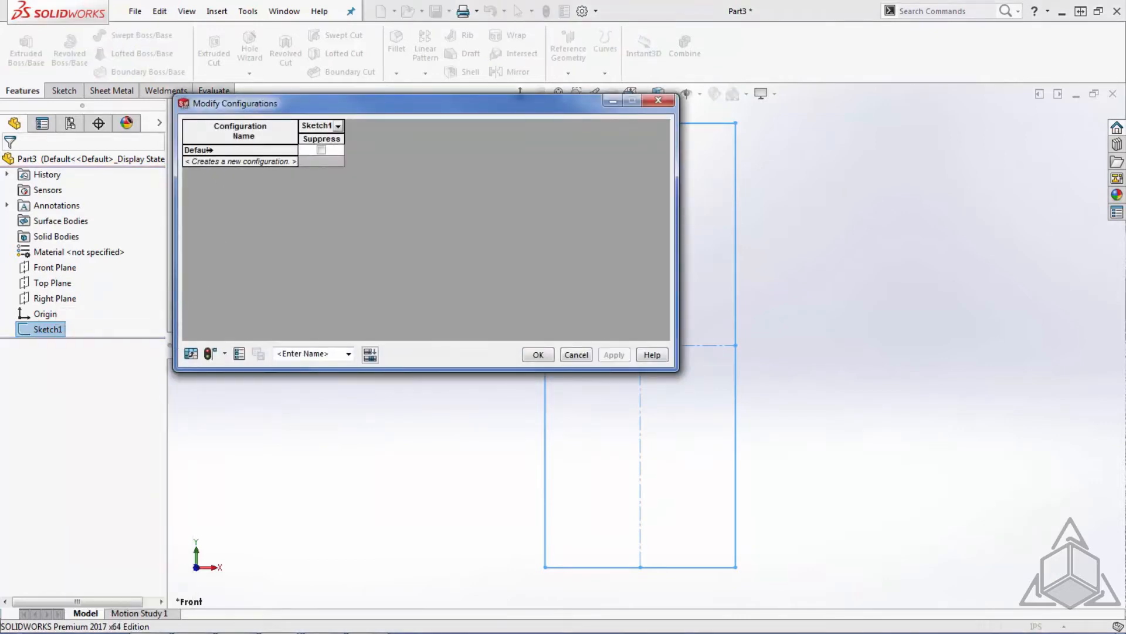
{"action": "right_click", "coordinate": [208, 150]}
{"action": "left_click", "coordinate": [225, 155]}
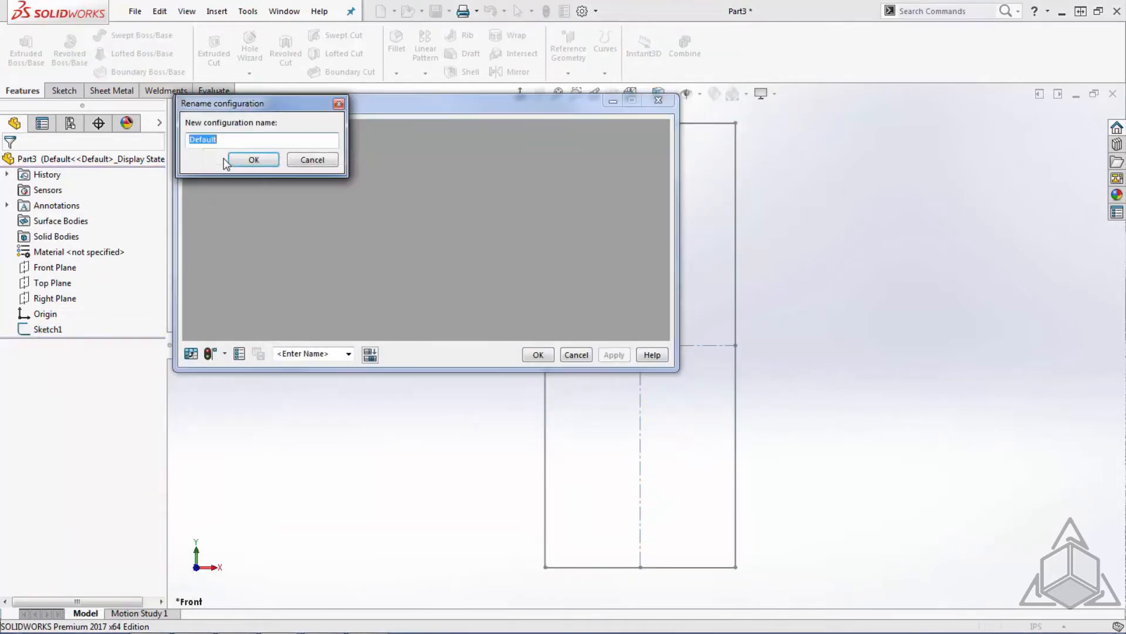
{"action": "type", "text": "2 x 4"}
{"action": "key", "text": "Return"}
- Add a 2 x 6 configuration and include the sketch's height dimension D1 in the configuration table
{"action": "left_click", "coordinate": [238, 164]}
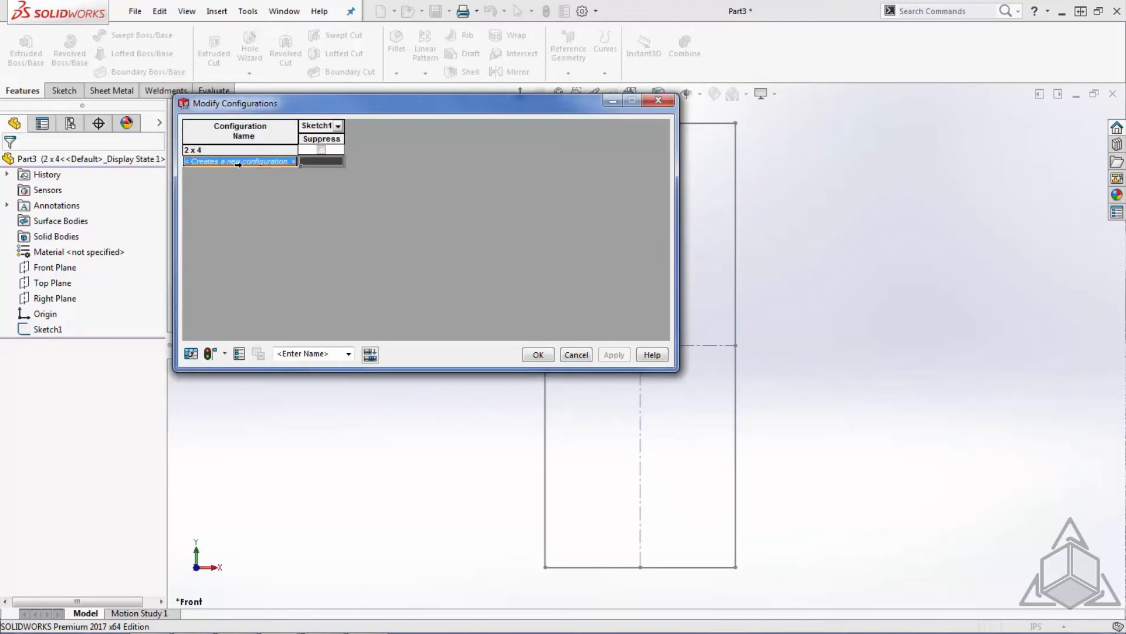
{"action": "left_click", "coordinate": [238, 164]}
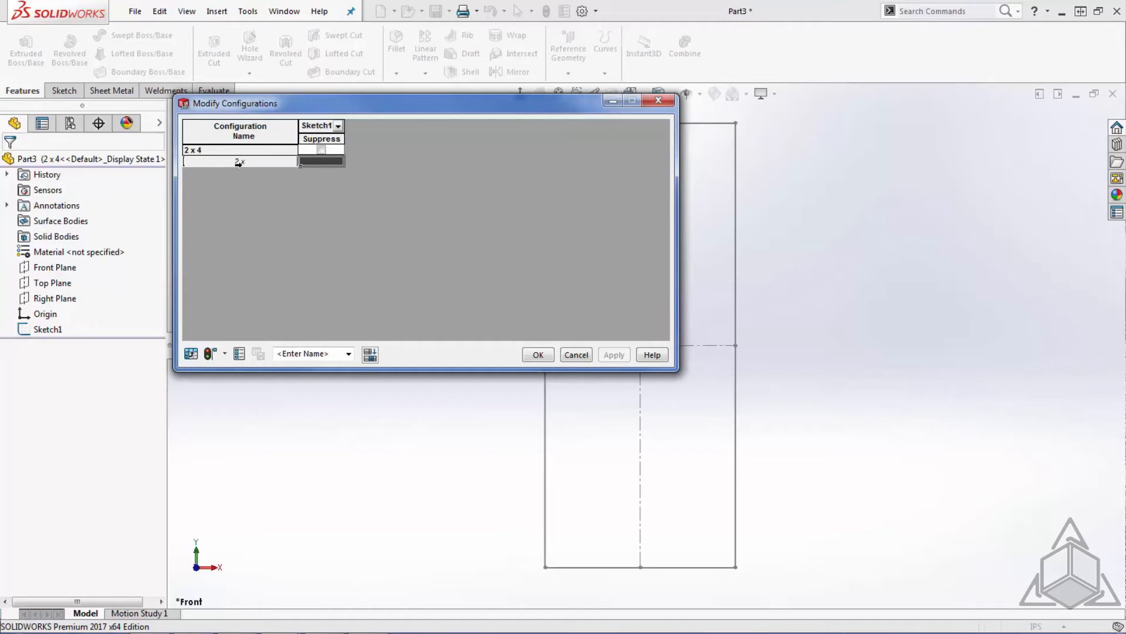
{"action": "key", "text": "Return"}
{"action": "left_click", "coordinate": [338, 126]}
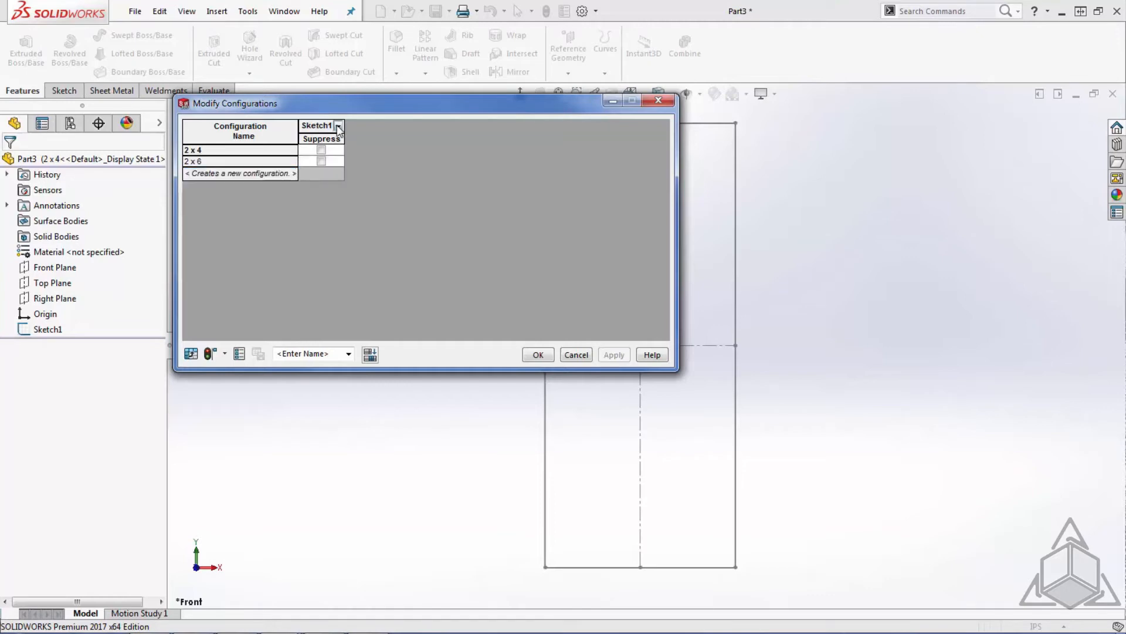
{"action": "left_click", "coordinate": [352, 138]}
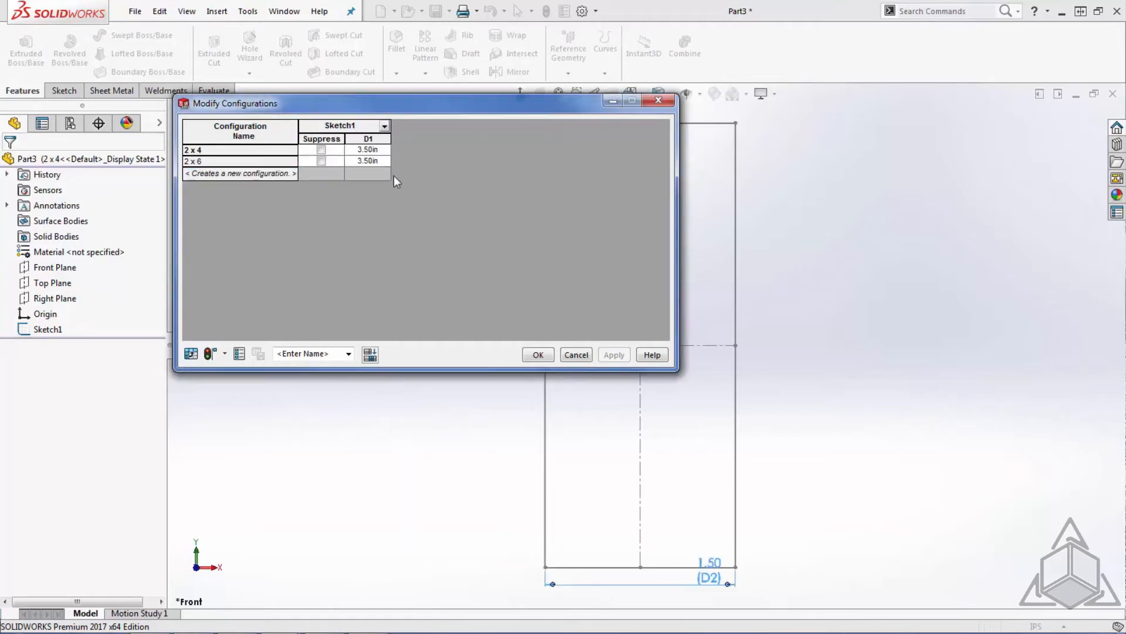
- Add a custom property named DESCRIPTION to the configuration table
{"action": "left_click", "coordinate": [239, 354]}
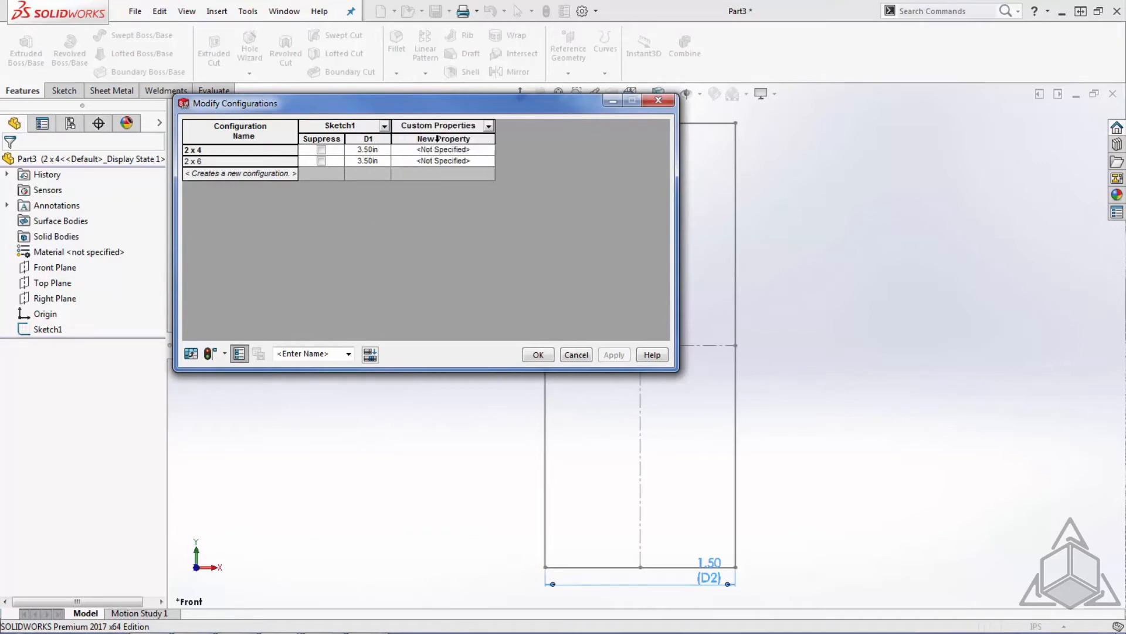
{"action": "double_click", "coordinate": [438, 137]}
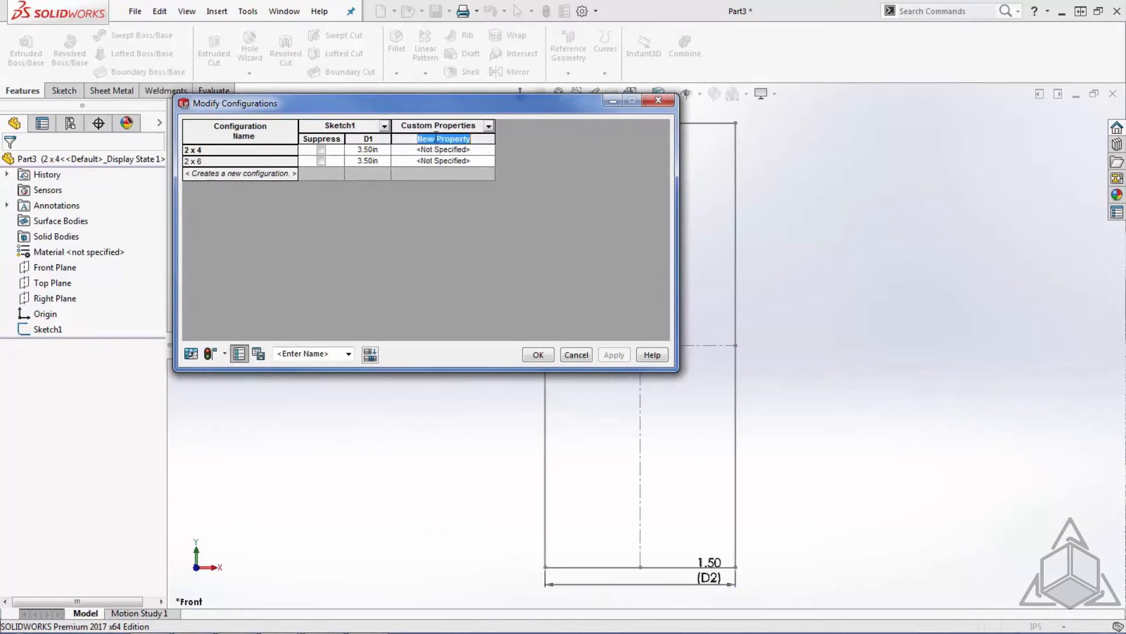
{"action": "type", "text": "DESCW"}
{"action": "key", "text": "BackSpace"}
{"action": "type", "text": "RIPTION"}
- Set DESCRIPTION to 2 x 4 for the 2 x 4 configuration and 2 x 6 for the 2 x 6 configuration
{"action": "left_click", "coordinate": [443, 150]}
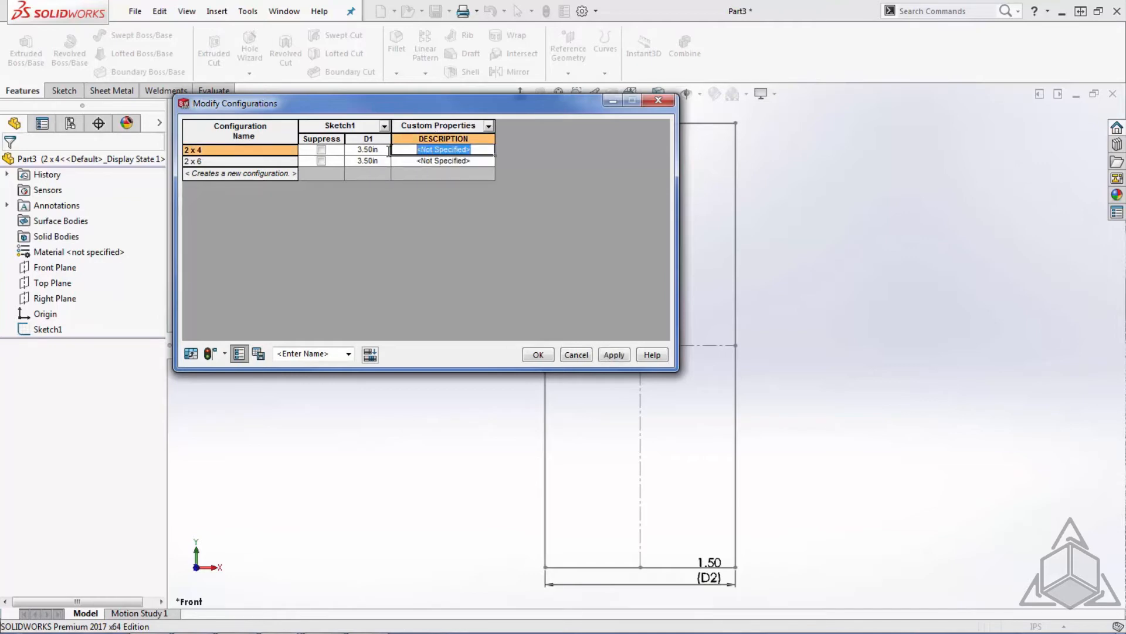
{"action": "type", "text": "2 x 4"}
{"action": "key", "text": "Return"}
{"action": "type", "text": "2 x 6"}
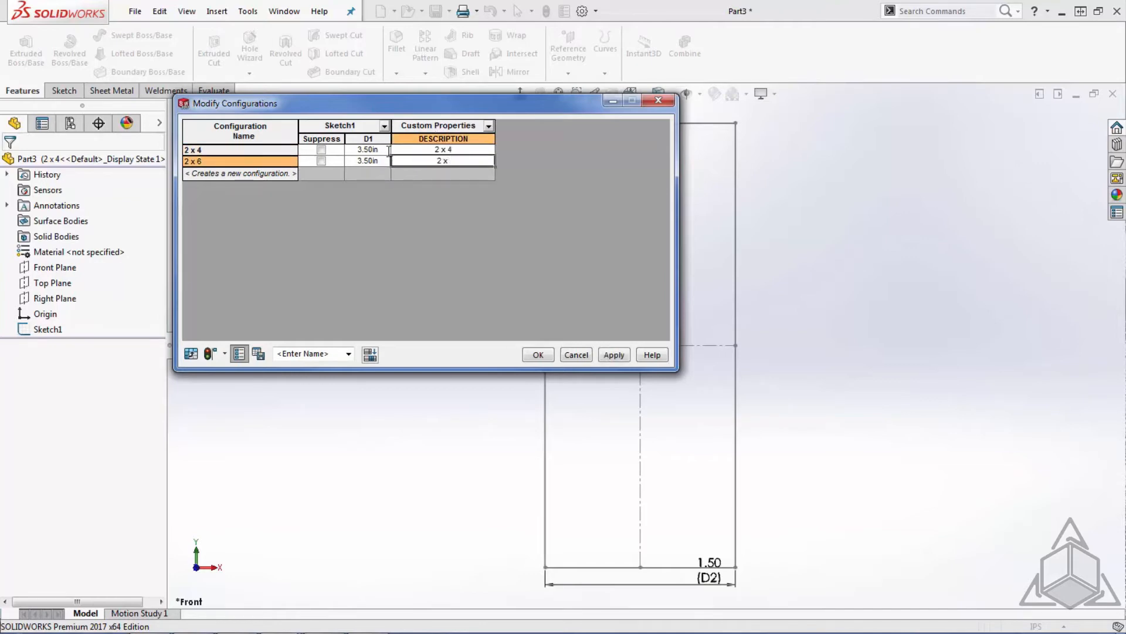
{"action": "key", "text": "Return"}
- Set D1 of the 2 x 6 configuration to 5.5 in, apply the configuration table and rebuild the part
{"action": "left_click", "coordinate": [367, 161]}
{"action": "type", "text": "5.5"}
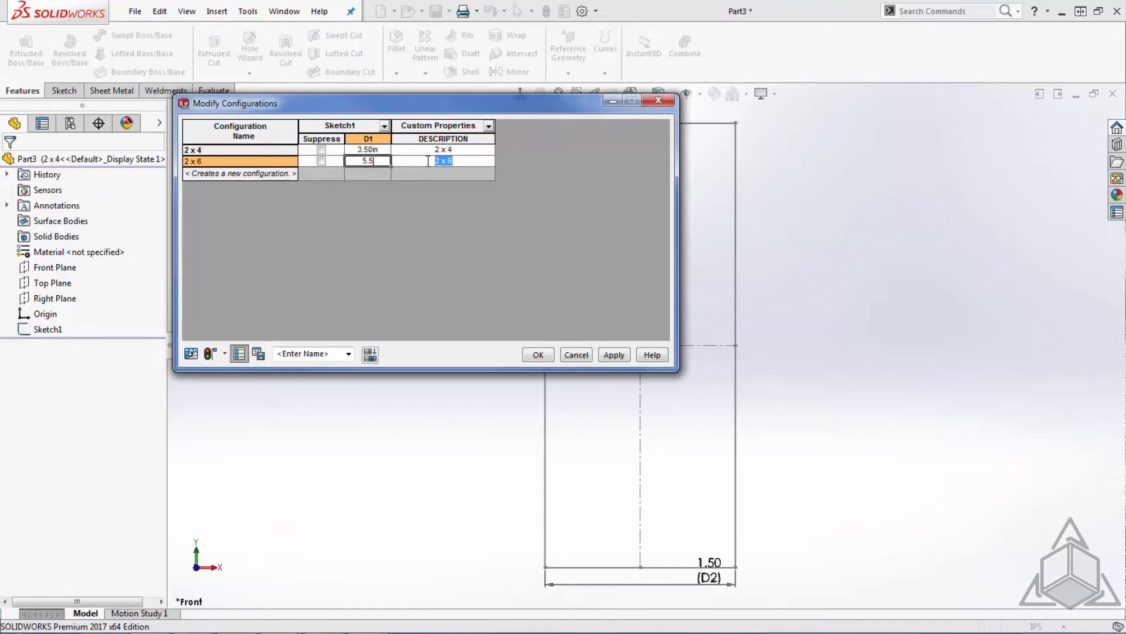
{"action": "left_click", "coordinate": [402, 165]}
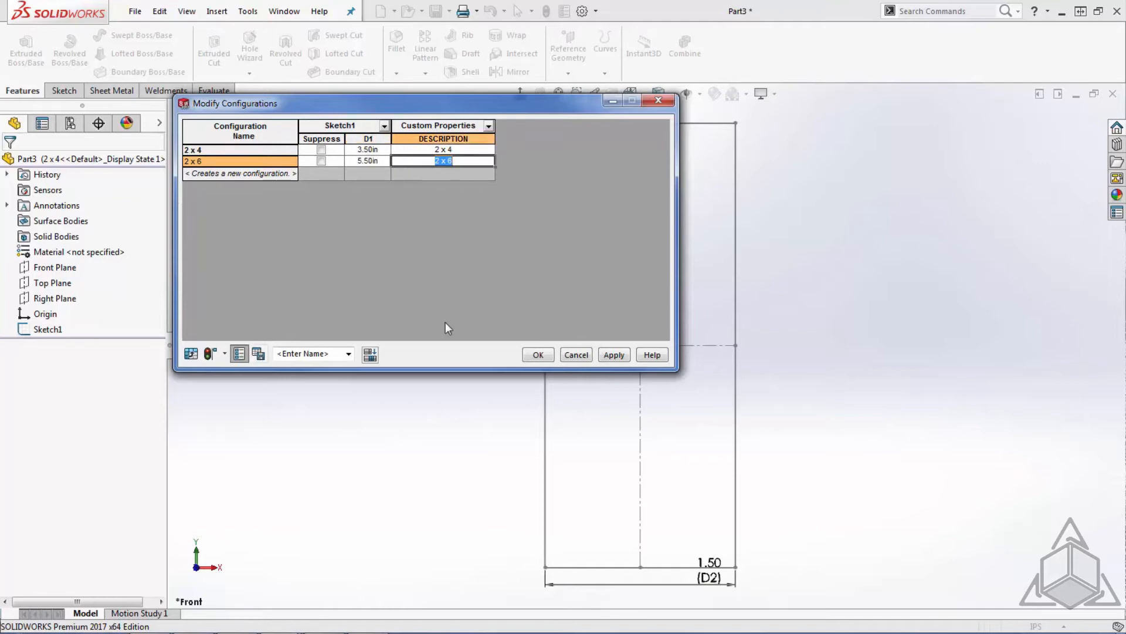
{"action": "left_click", "coordinate": [613, 354]}
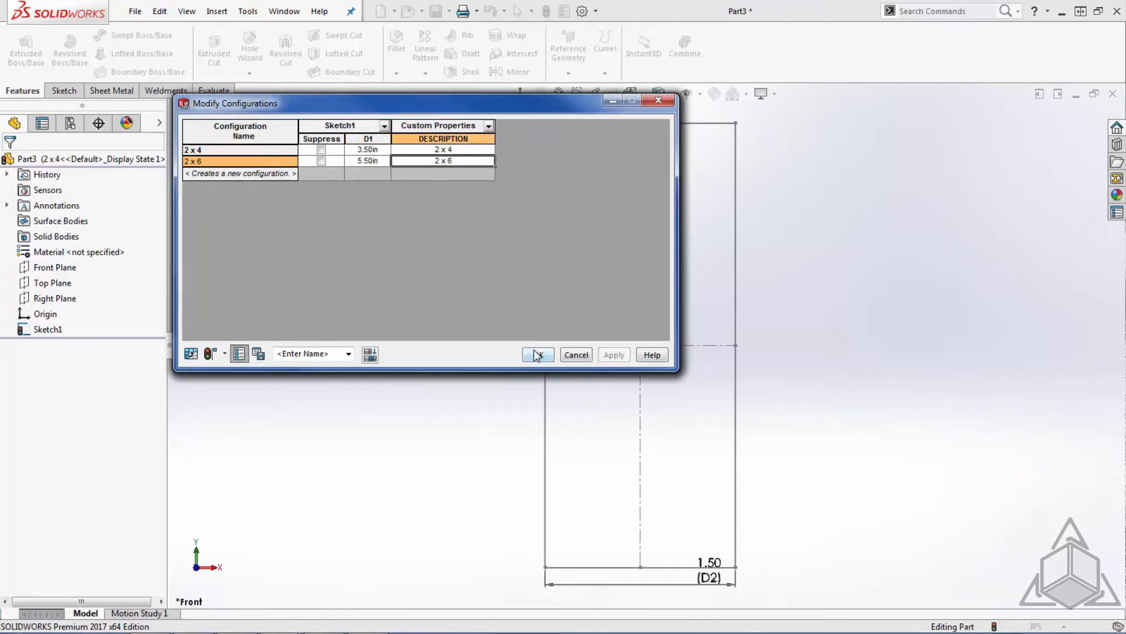
{"action": "left_click", "coordinate": [537, 355]}
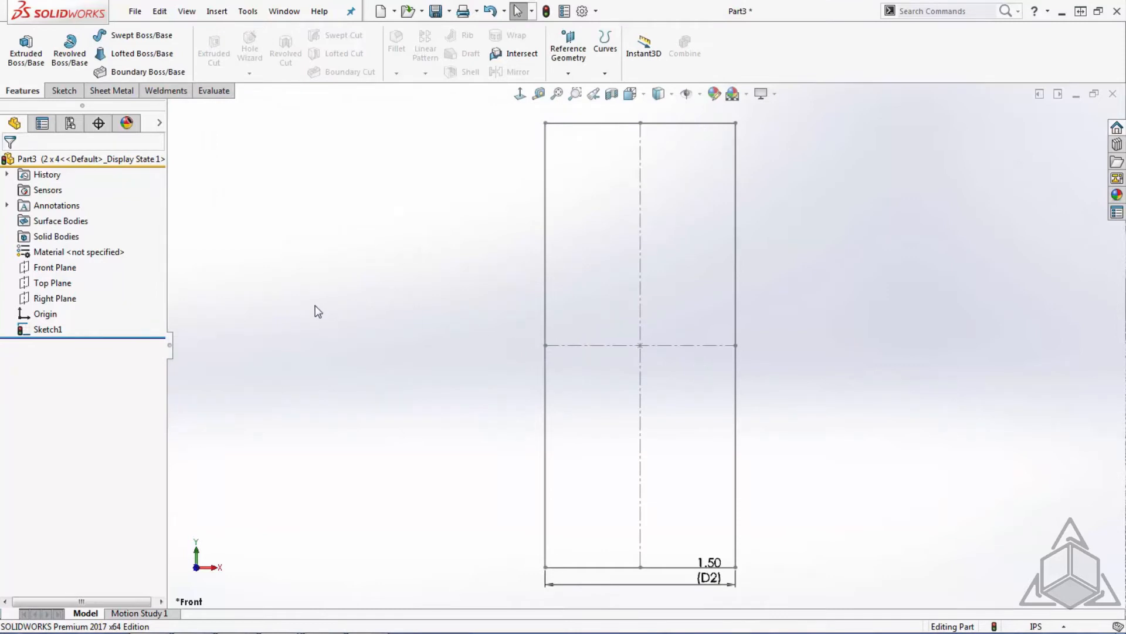
{"action": "key", "text": "ctrl+b"}
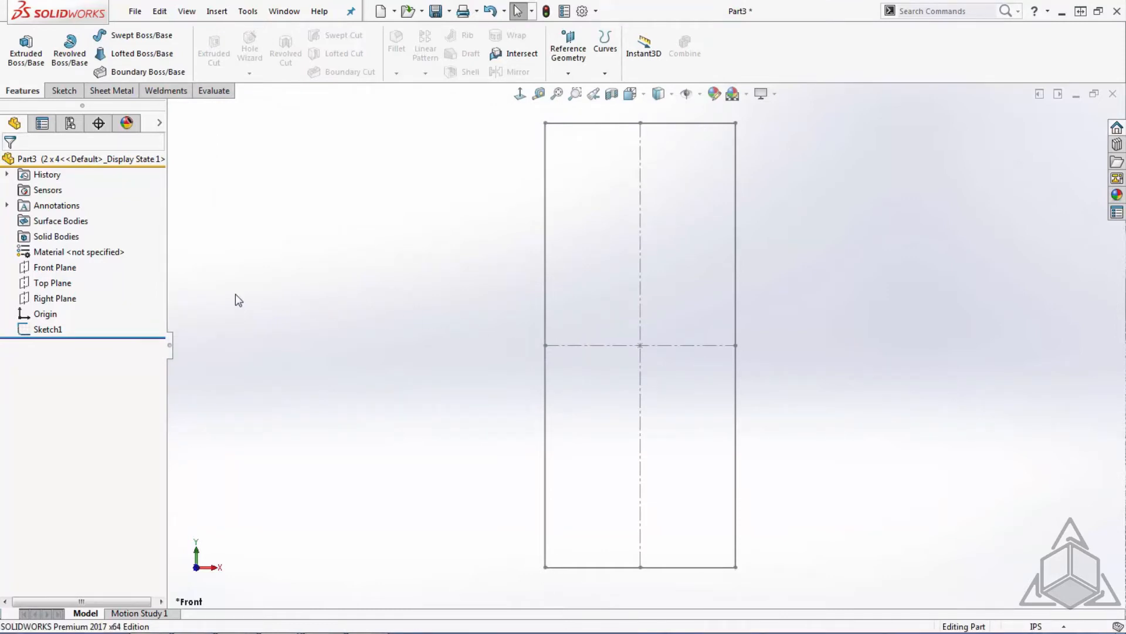
- Check the part's list of configurations and return to the feature tree
{"action": "left_click", "coordinate": [71, 124]}
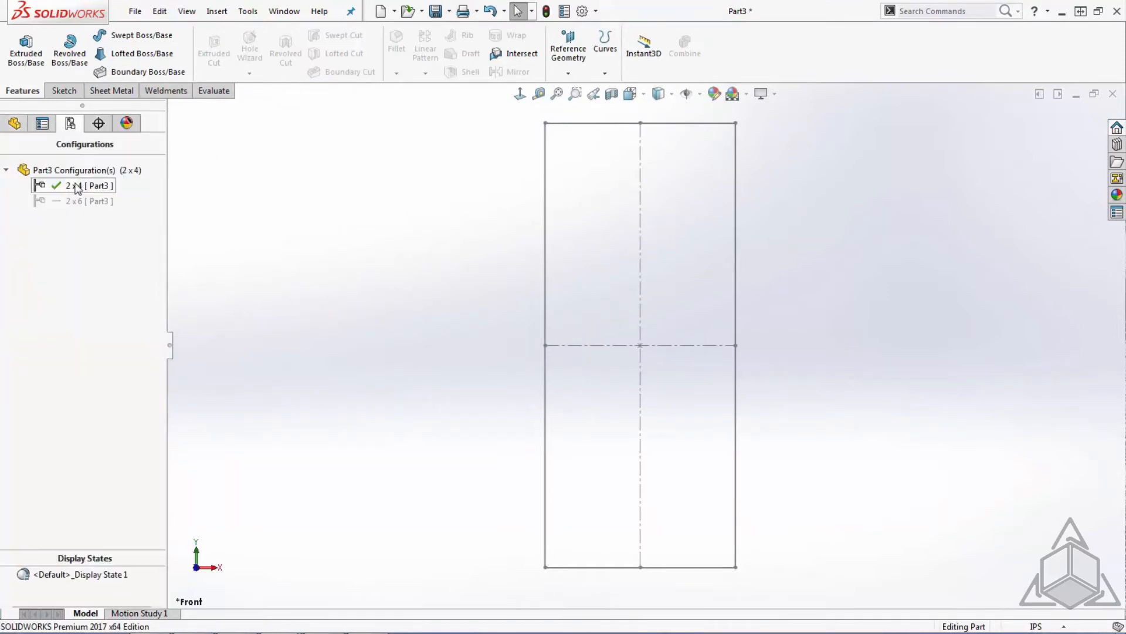
{"action": "left_click", "coordinate": [15, 126]}
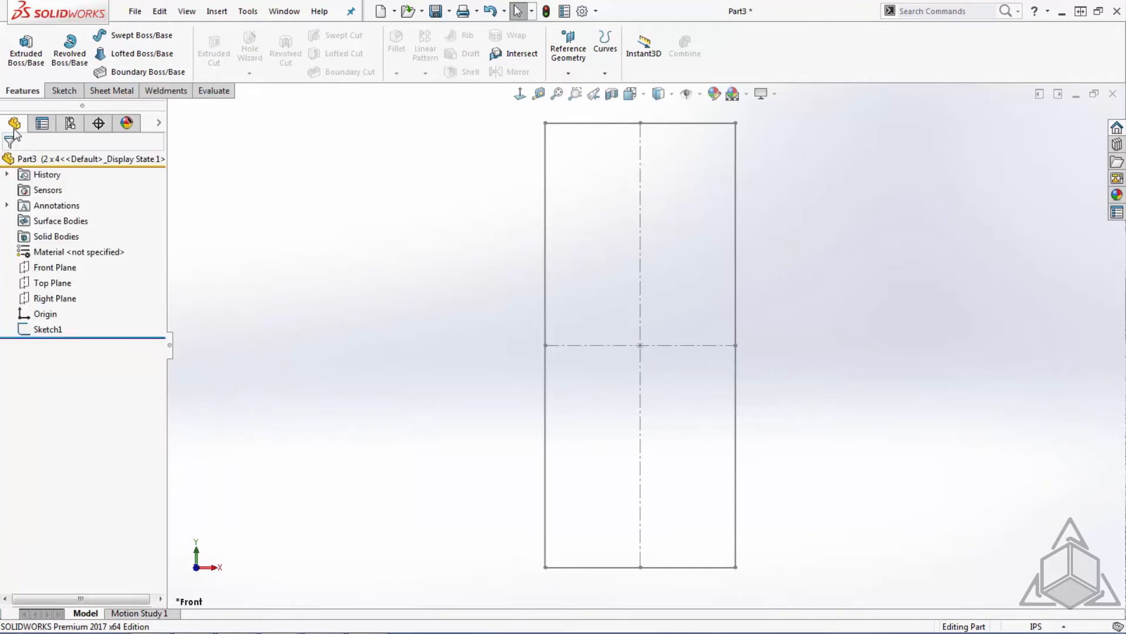
- With the rectangle sketch selected, start saving the part under the name 2 x 4 in the desktop folder Weldment Profiles
{"action": "left_click", "coordinate": [52, 330]}
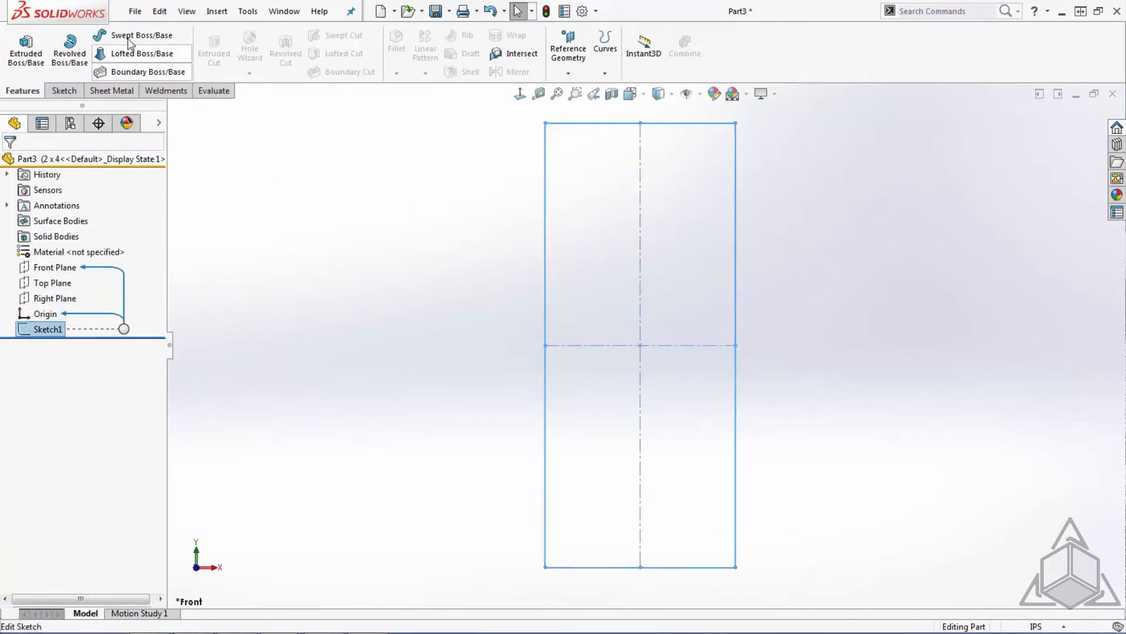
{"action": "left_click", "coordinate": [135, 11]}
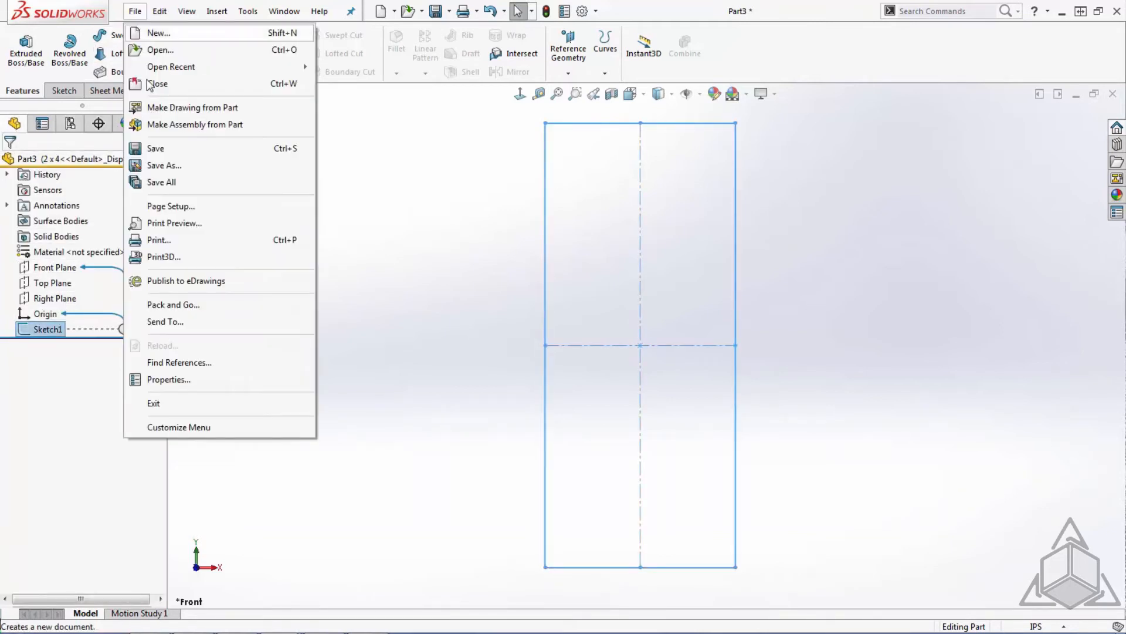
{"action": "left_click", "coordinate": [179, 169]}
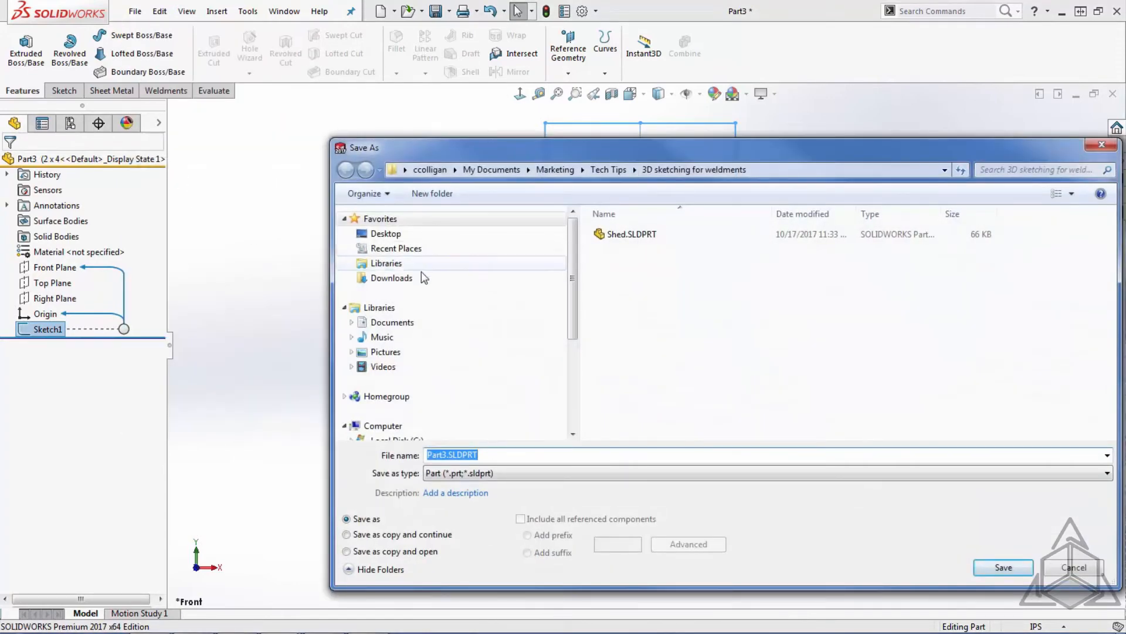
{"action": "left_click", "coordinate": [387, 233]}
{"action": "double_click", "coordinate": [616, 343]}
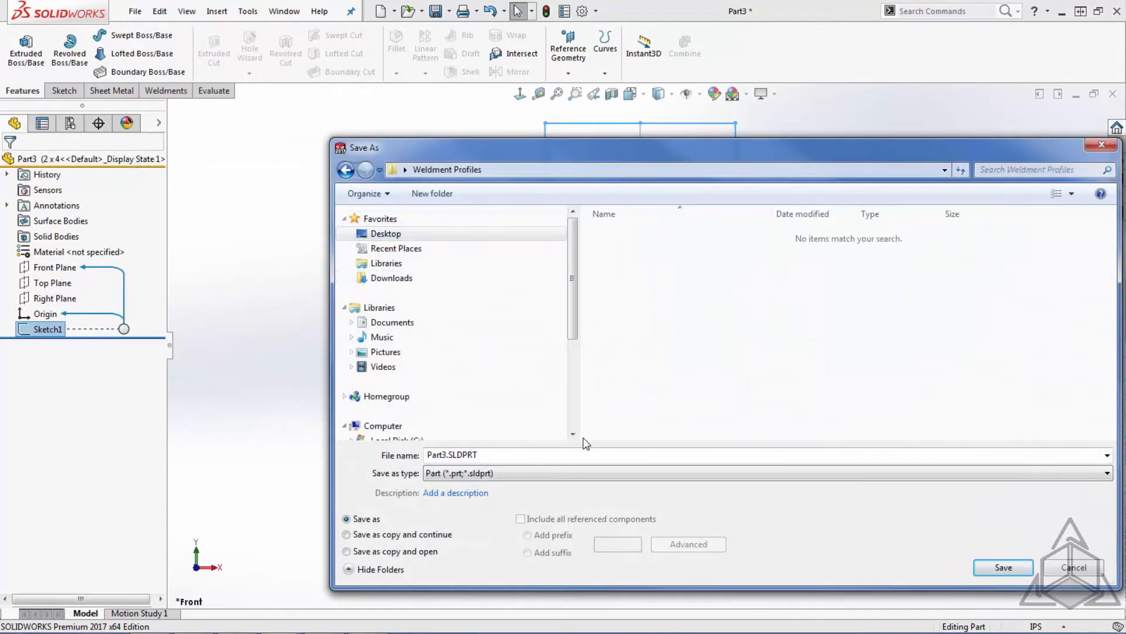
{"action": "double_click", "coordinate": [541, 455]}
{"action": "type", "text": "2 x 4"}
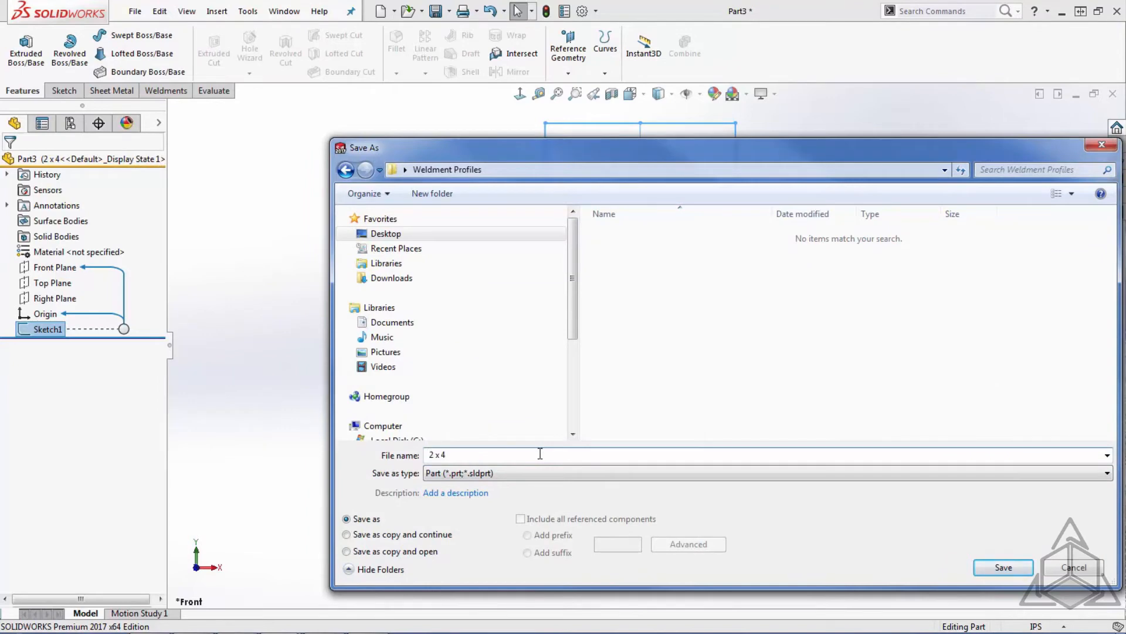
- Set the file type to Lib Feat Part (*.sldlfp) and save the profile in the desktop folder Weldment Profiles
{"action": "left_click", "coordinate": [537, 474]}
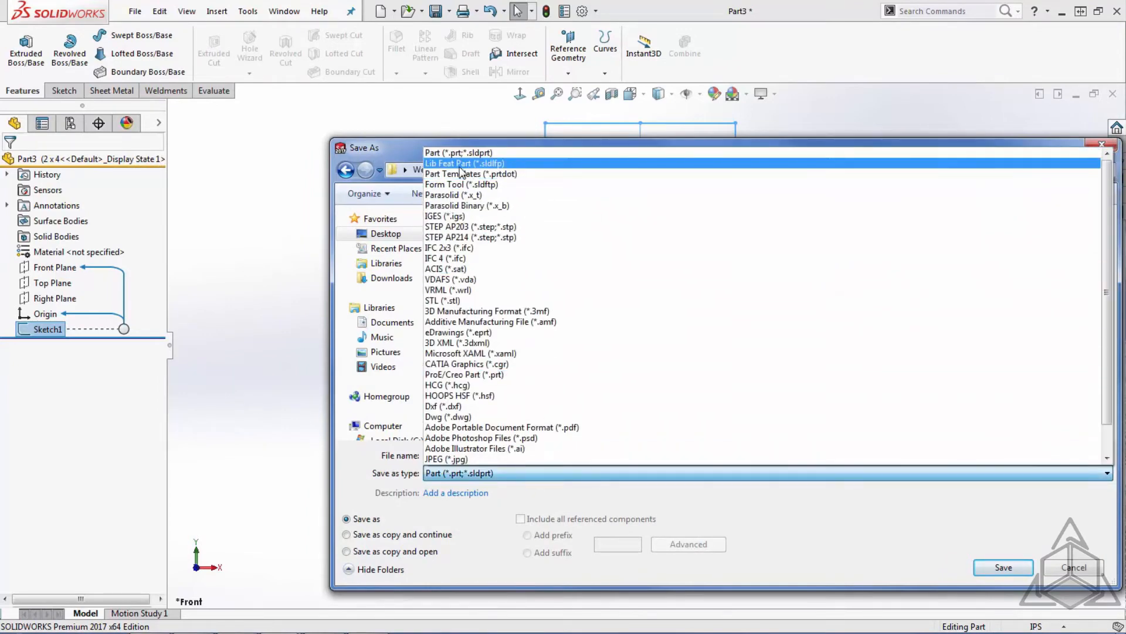
{"action": "left_click", "coordinate": [495, 165]}
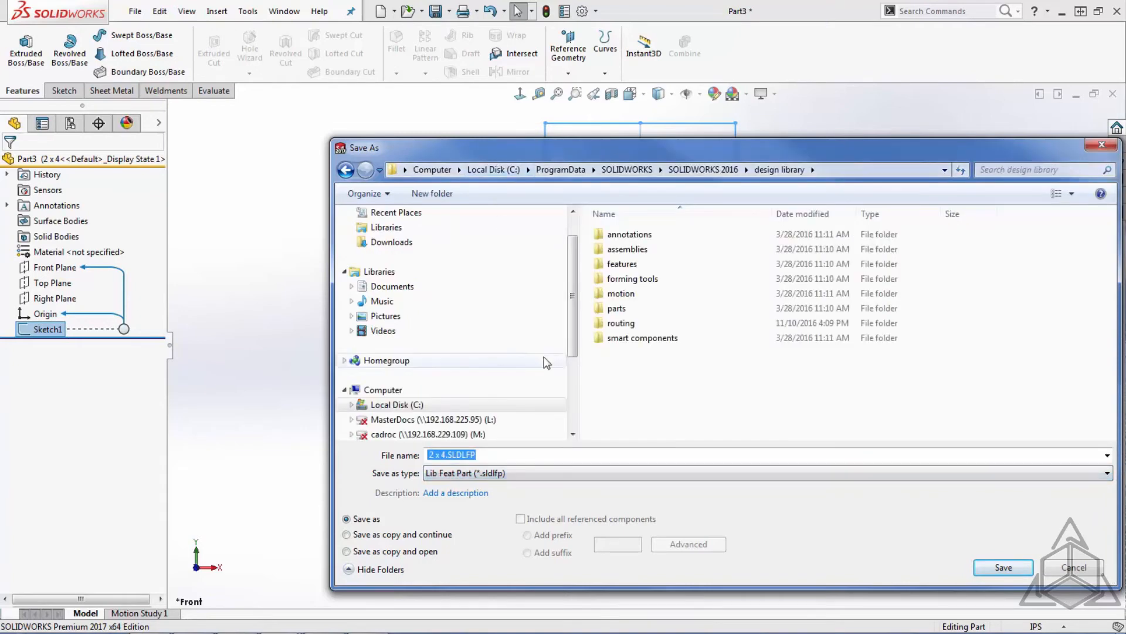
{"action": "left_click_drag", "start_coordinate": [572, 294], "coordinate": [572, 275]}
{"action": "left_click", "coordinate": [385, 233]}
{"action": "double_click", "coordinate": [649, 343]}
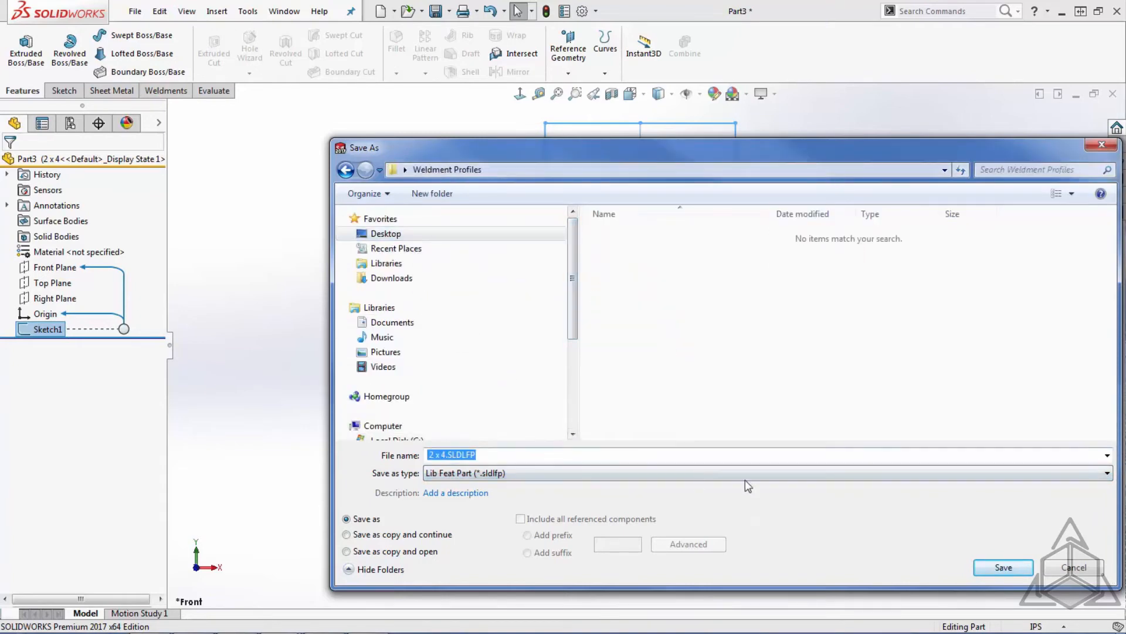
{"action": "left_click", "coordinate": [1003, 568]}
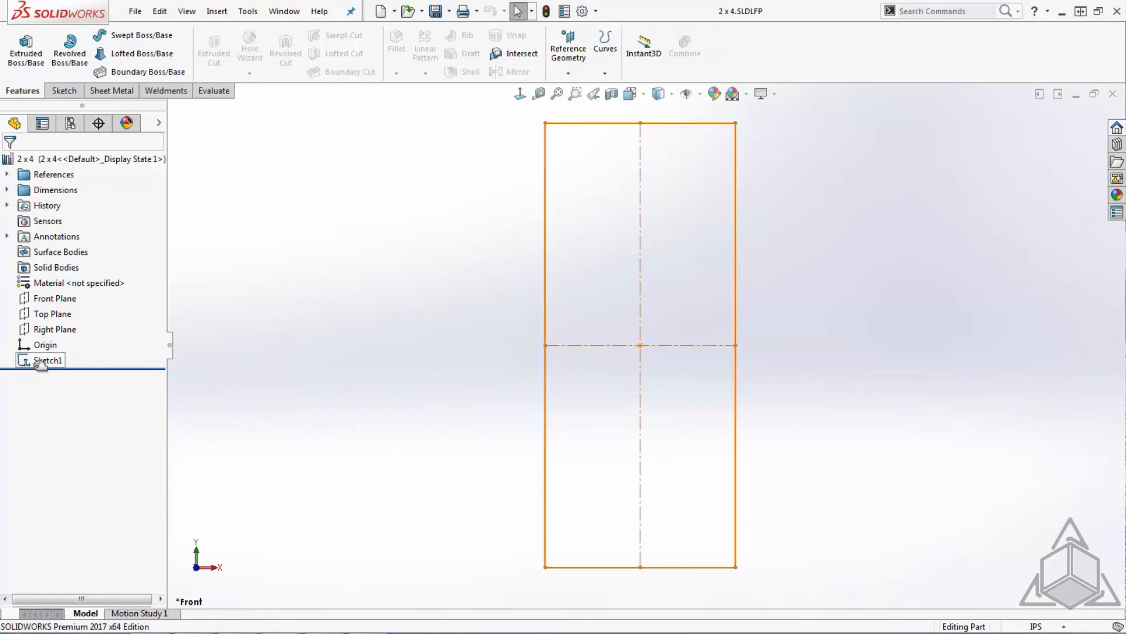
- Check the rectangle sketch's available commands for adding it to or removing it from the library feature
{"action": "right_click", "coordinate": [37, 364]}
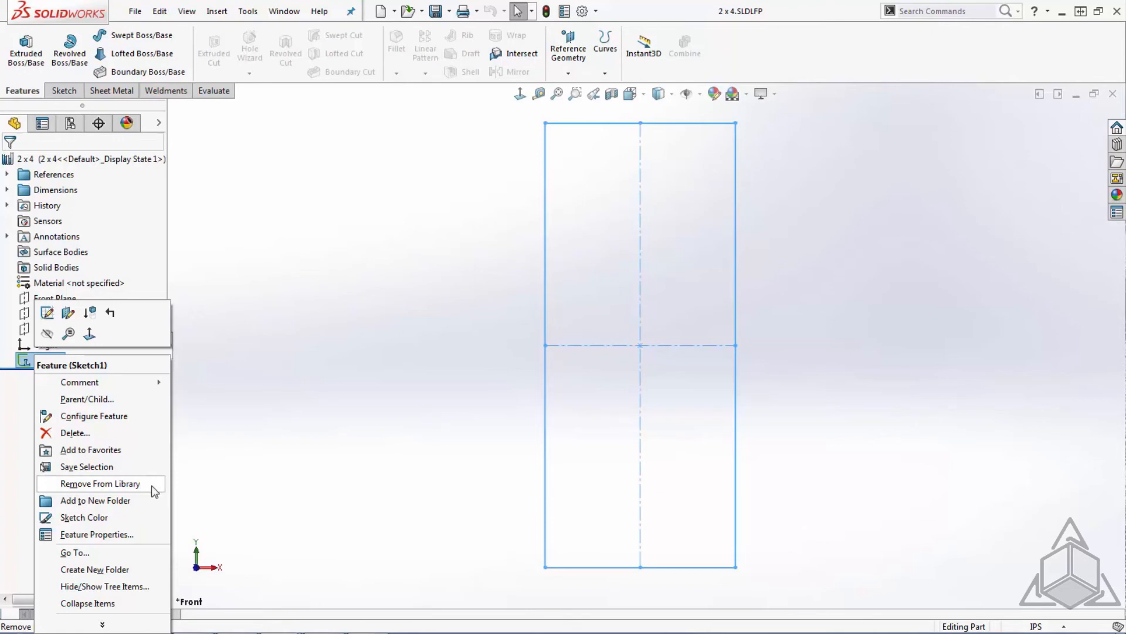
{"action": "left_click", "coordinate": [249, 464]}
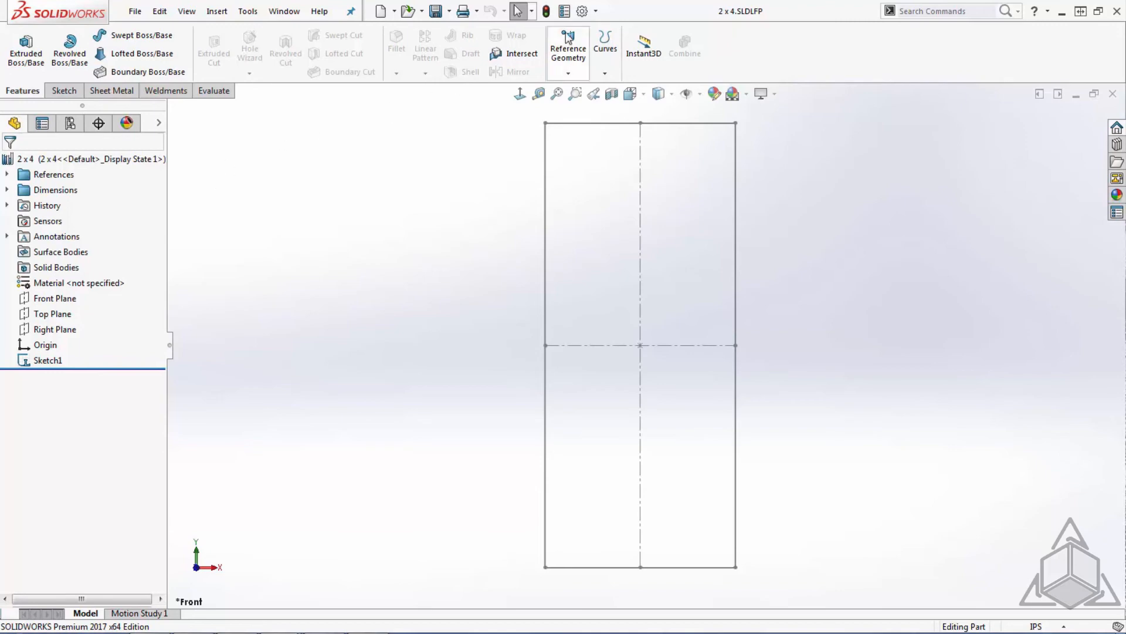
- Display the Weldment Profiles folders in the file locations of the system options
{"action": "left_click", "coordinate": [582, 12]}
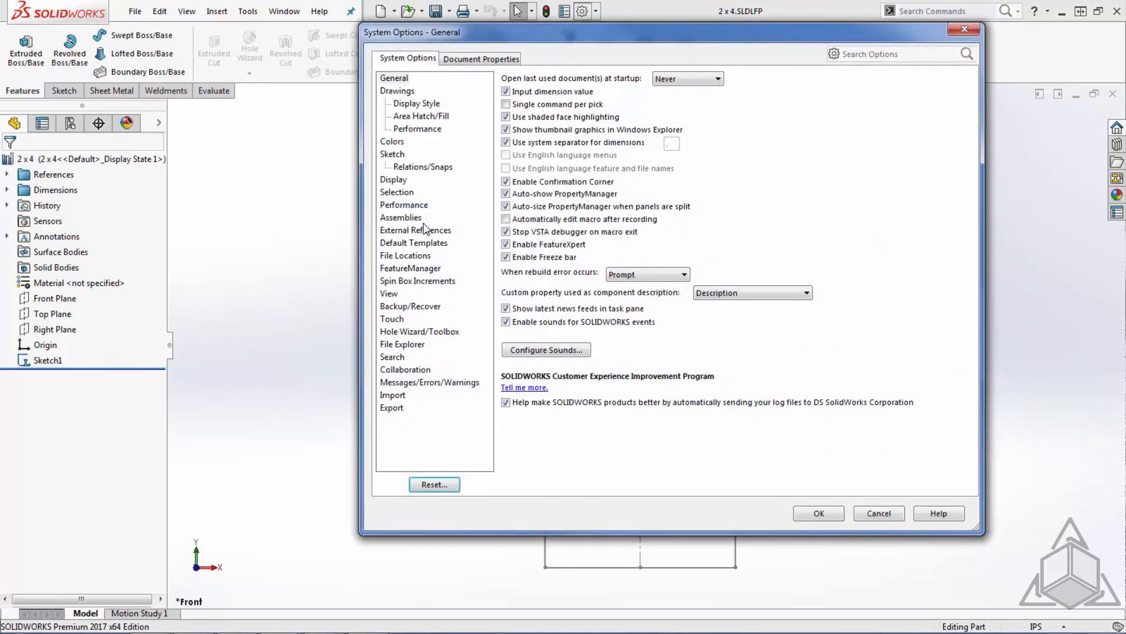
{"action": "left_click", "coordinate": [420, 260]}
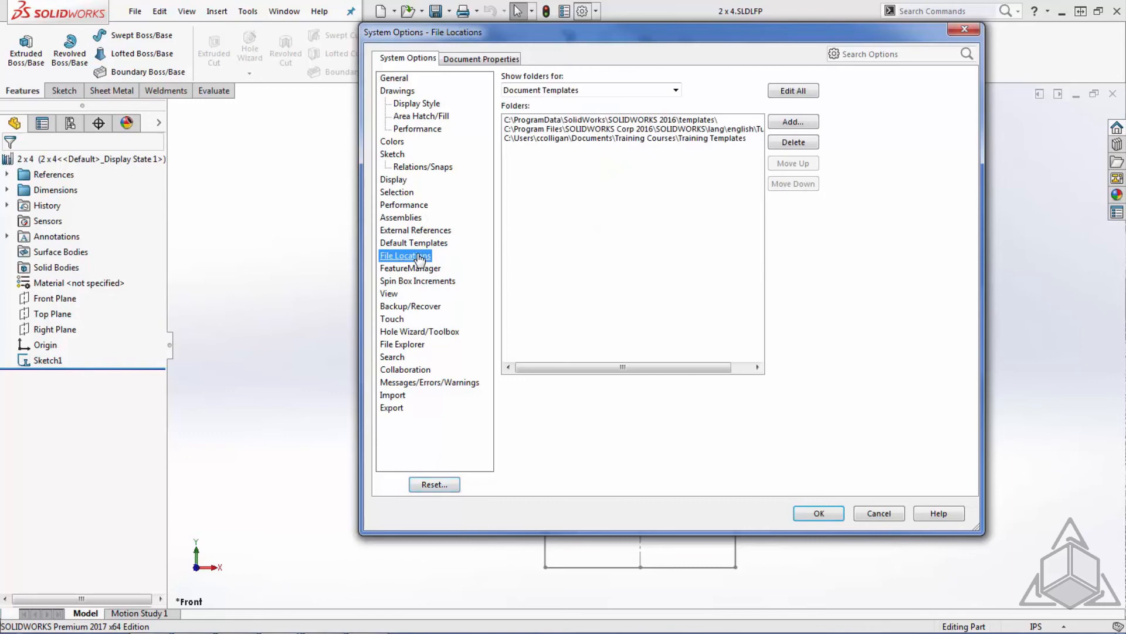
{"action": "left_click", "coordinate": [676, 89]}
{"action": "left_click_drag", "start_coordinate": [677, 137], "coordinate": [678, 251]}
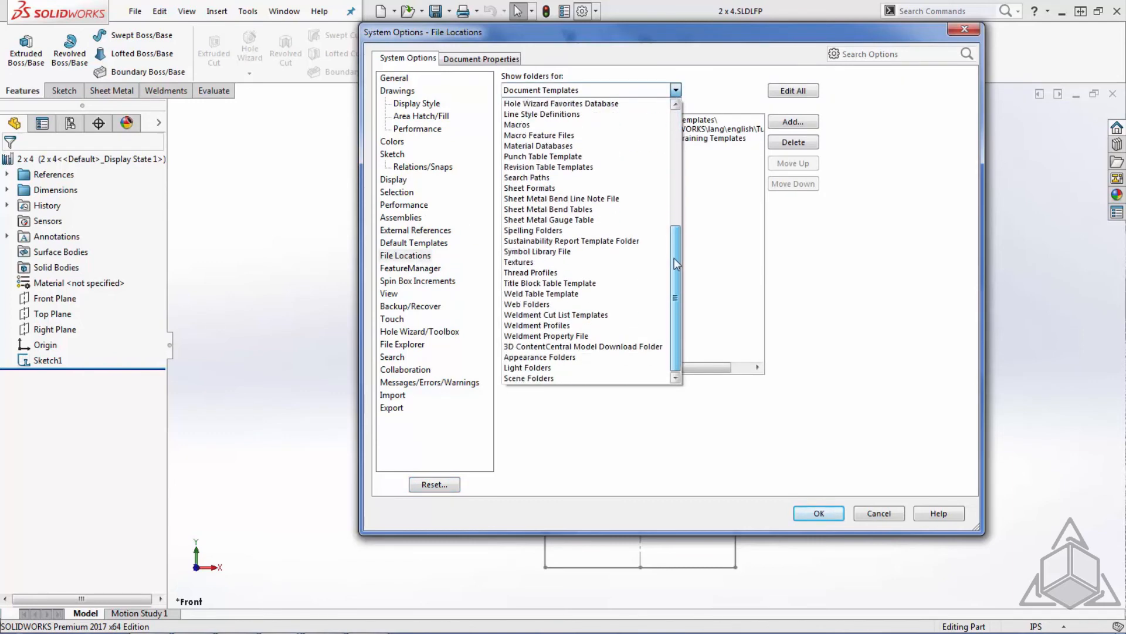
{"action": "left_click", "coordinate": [601, 326]}
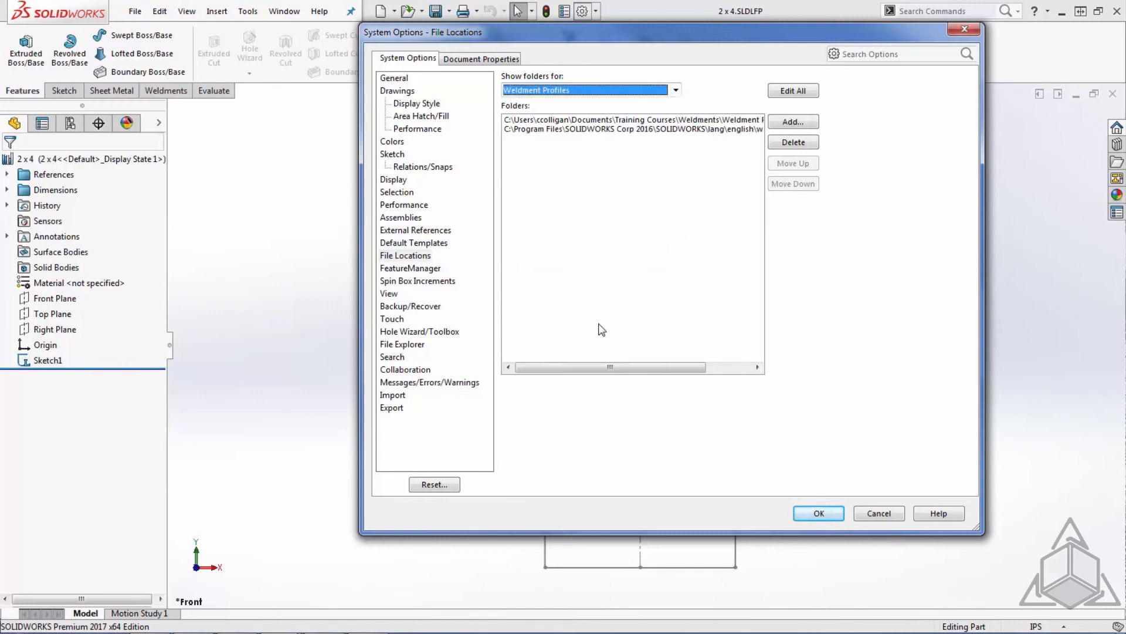
- Add the desktop folder Weldment Profiles as a weldment profile location and accept the search path change
{"action": "left_click", "coordinate": [792, 122]}
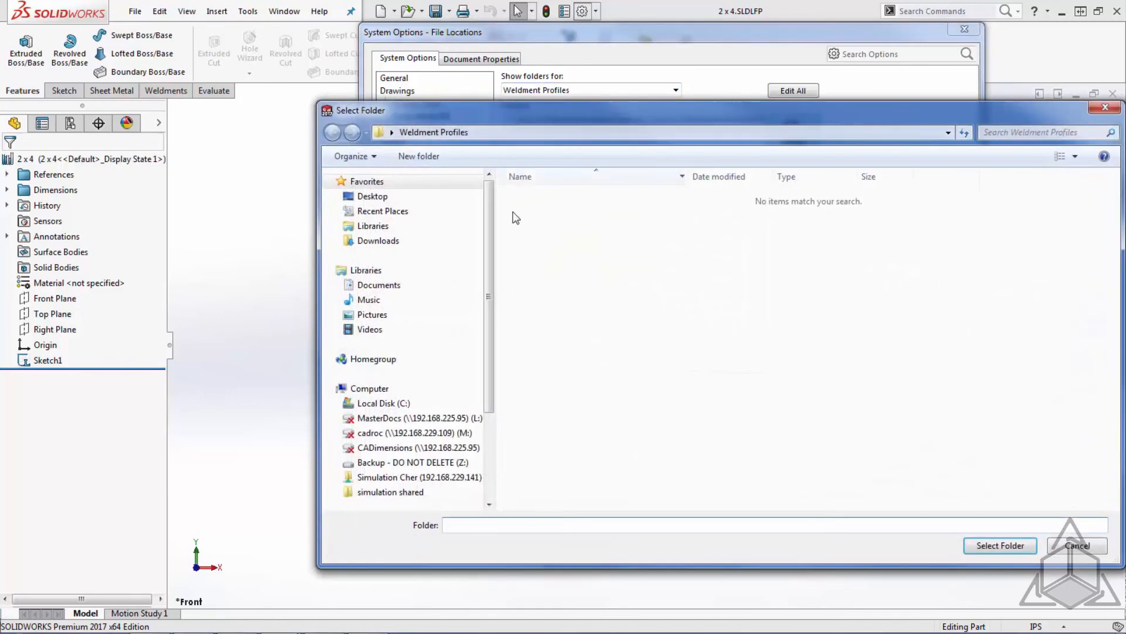
{"action": "left_click", "coordinate": [391, 199]}
{"action": "double_click", "coordinate": [564, 268]}
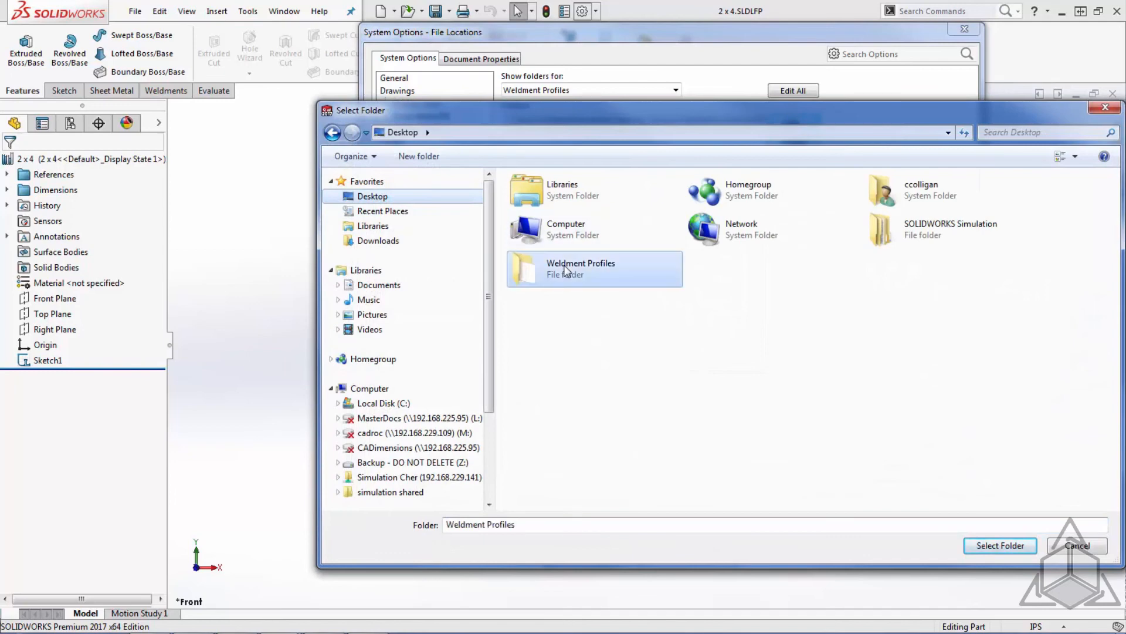
{"action": "left_click", "coordinate": [1000, 546]}
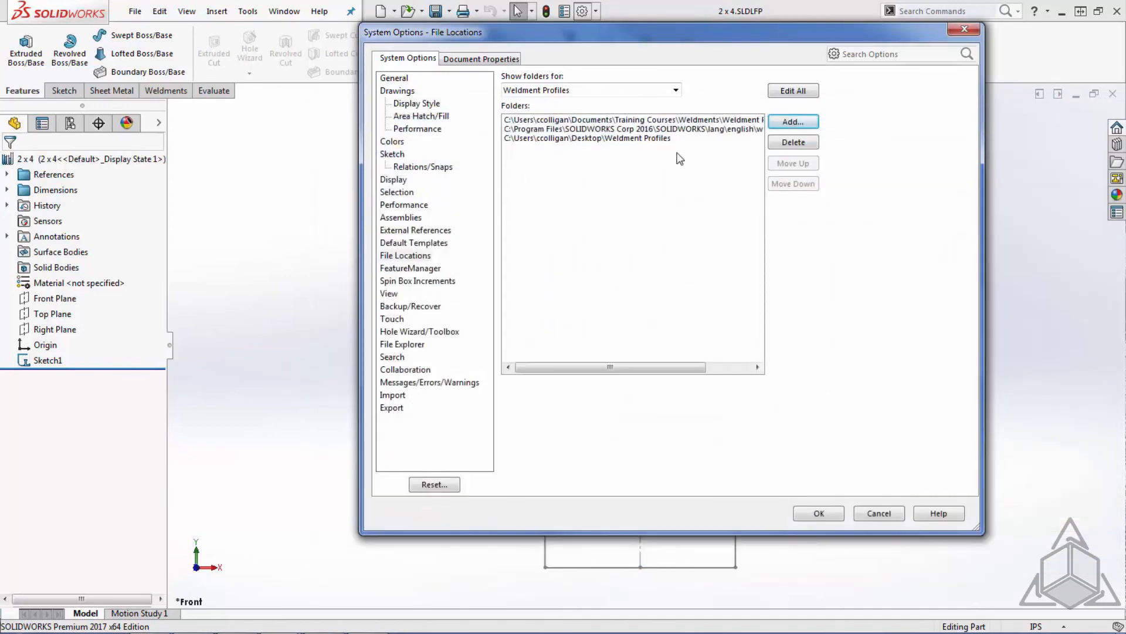
{"action": "left_click", "coordinate": [817, 513]}
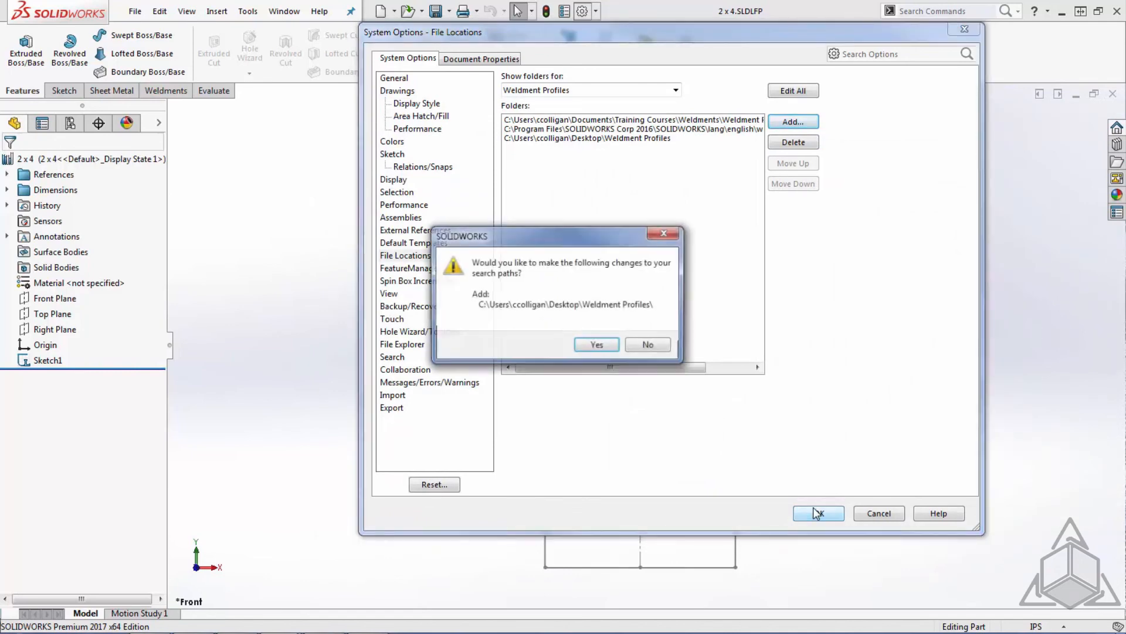
{"action": "left_click", "coordinate": [604, 346]}
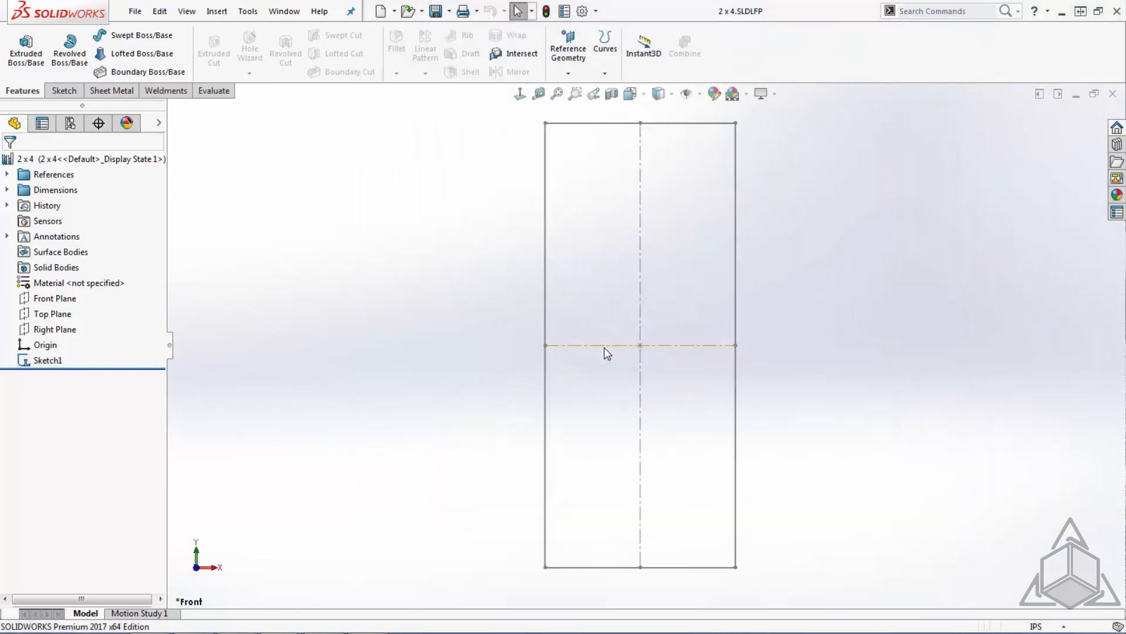